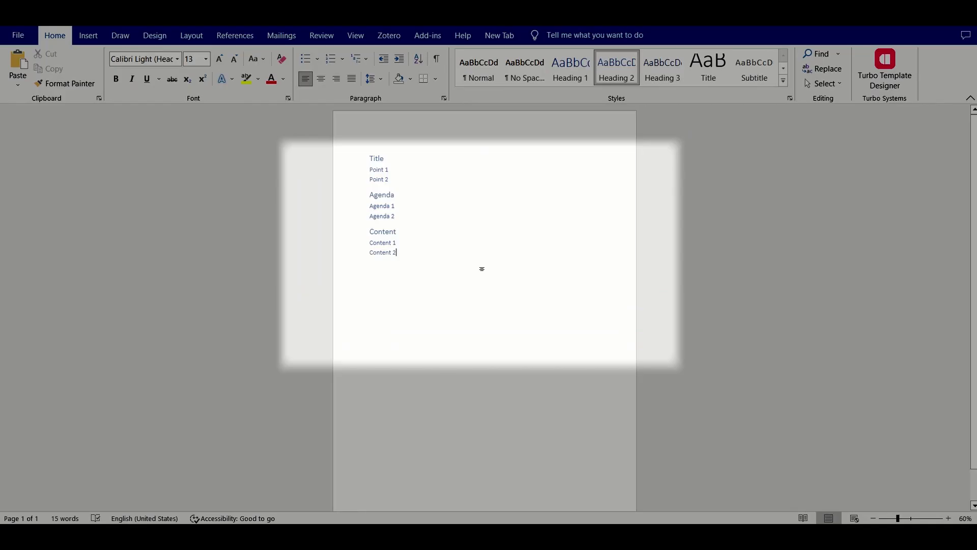
Step: Type 'outline' on a new line after Content 2 and select that word
left_click(342, 204)
left_click(413, 255)
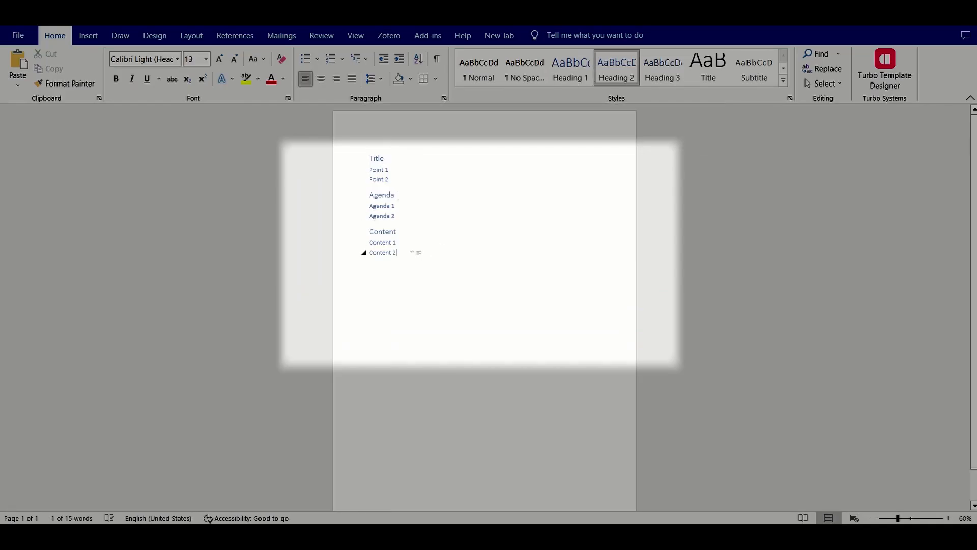
key("Return")
type("outline")
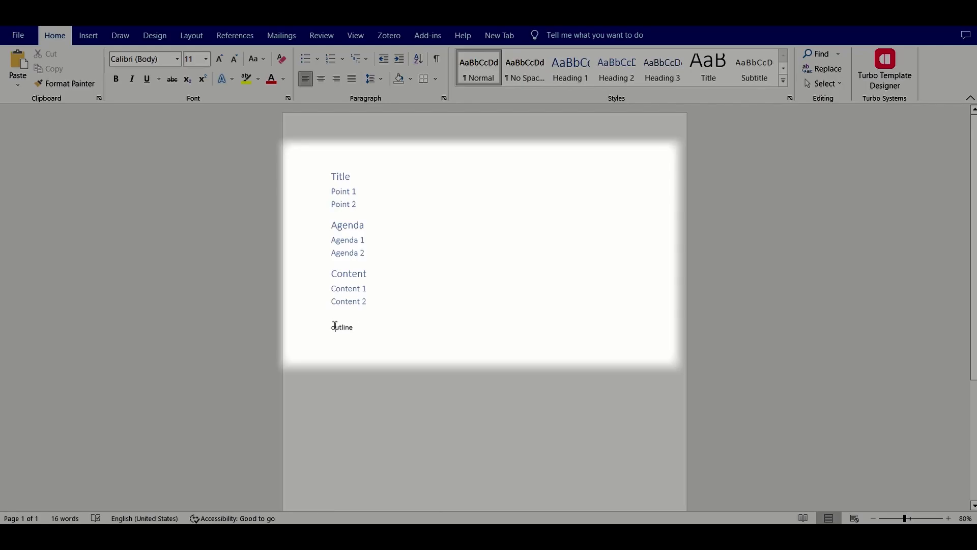
double_click(335, 326)
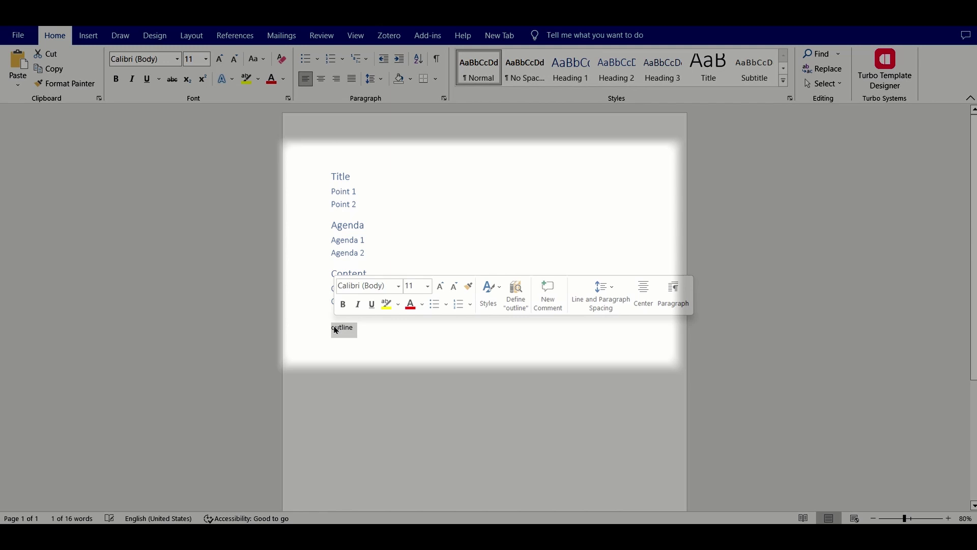
left_click(482, 257)
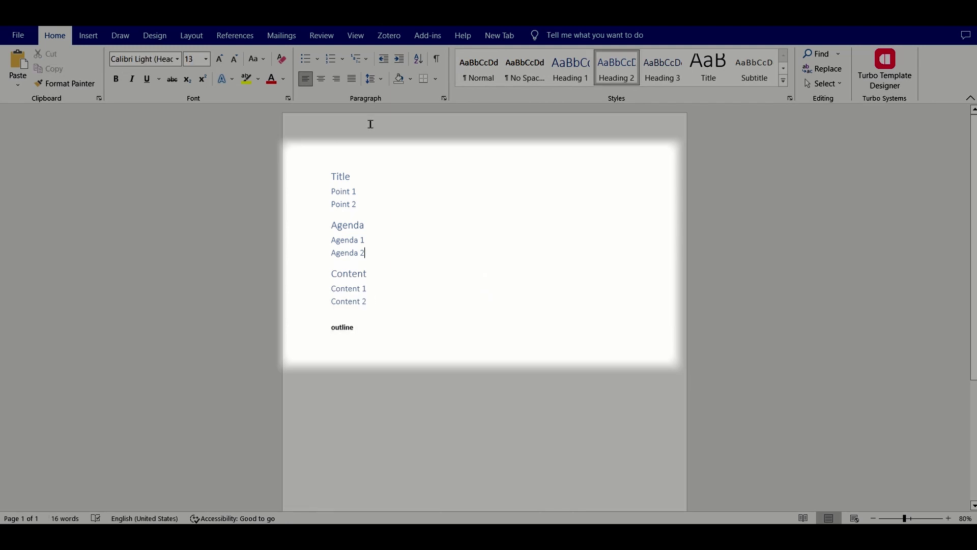
Step: Show the Navigation Pane and delete the stray 'outline' line
left_click(355, 36)
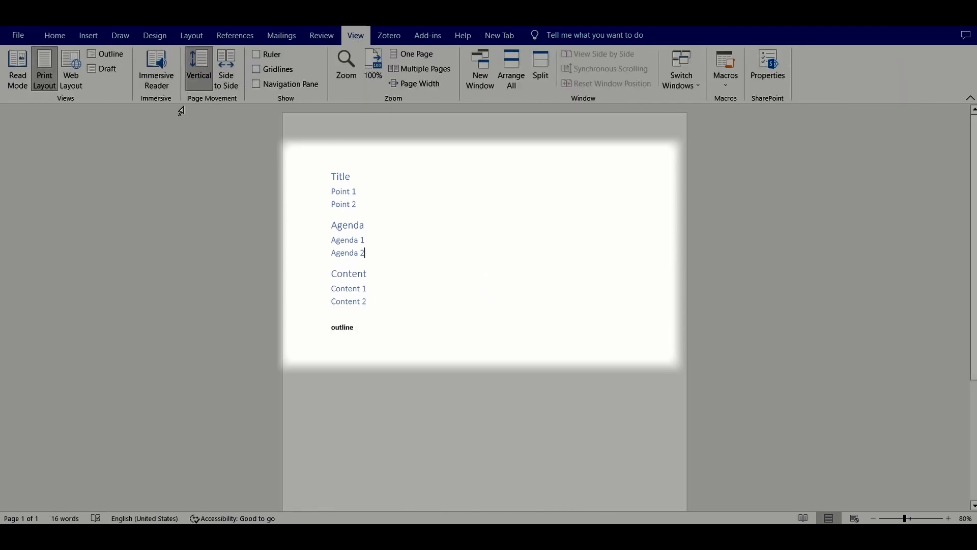
left_click(256, 84)
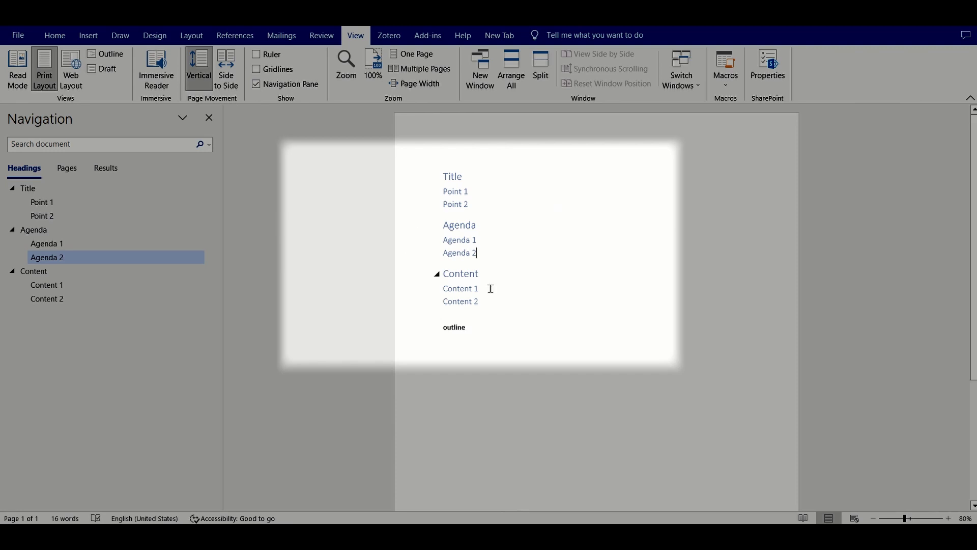
double_click(462, 326)
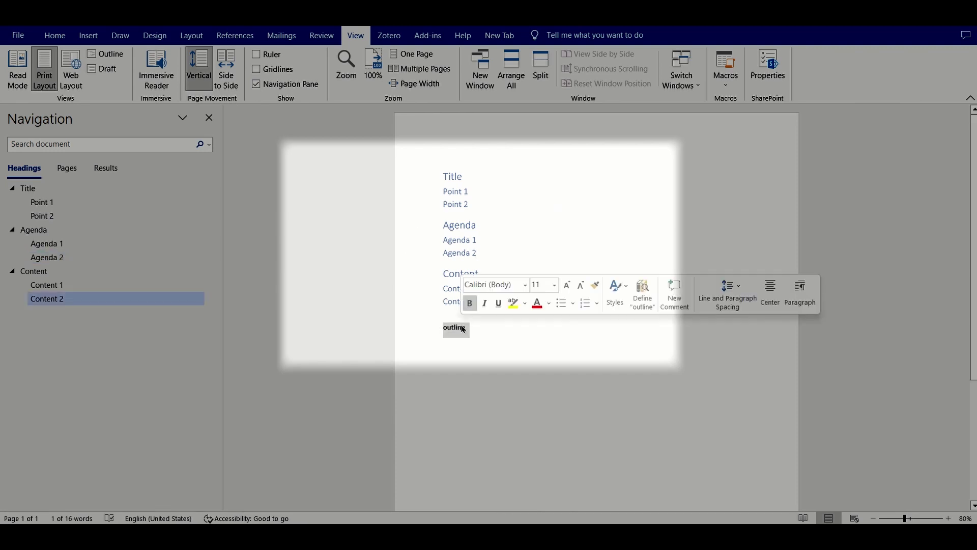
key("BackSpace")
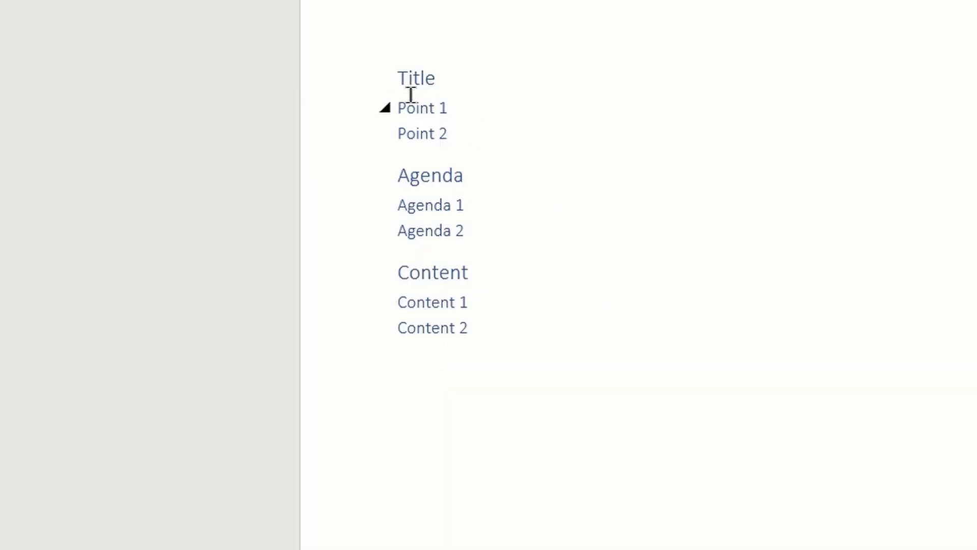
Step: Bold the Title, Agenda and Content headings
double_click(412, 79)
left_click(426, 40)
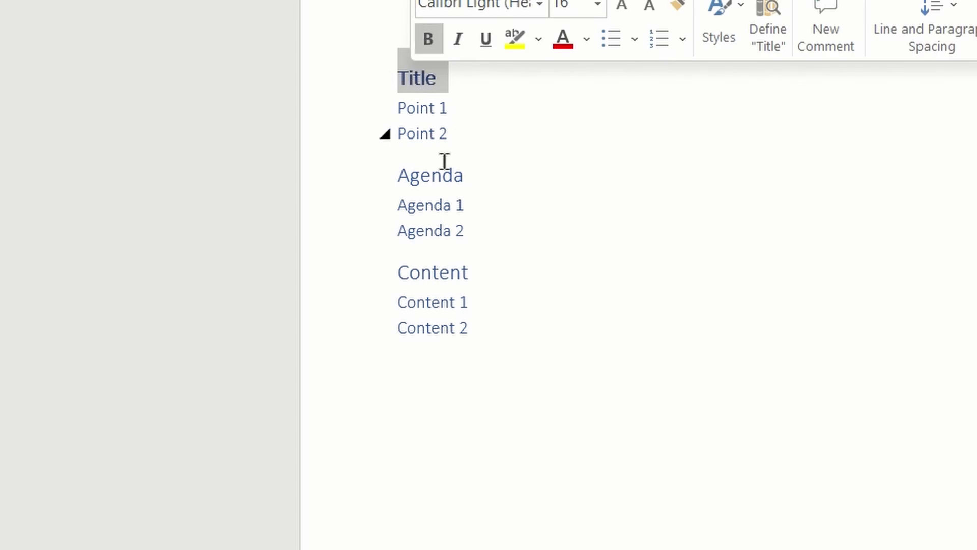
double_click(436, 175)
left_click(452, 131)
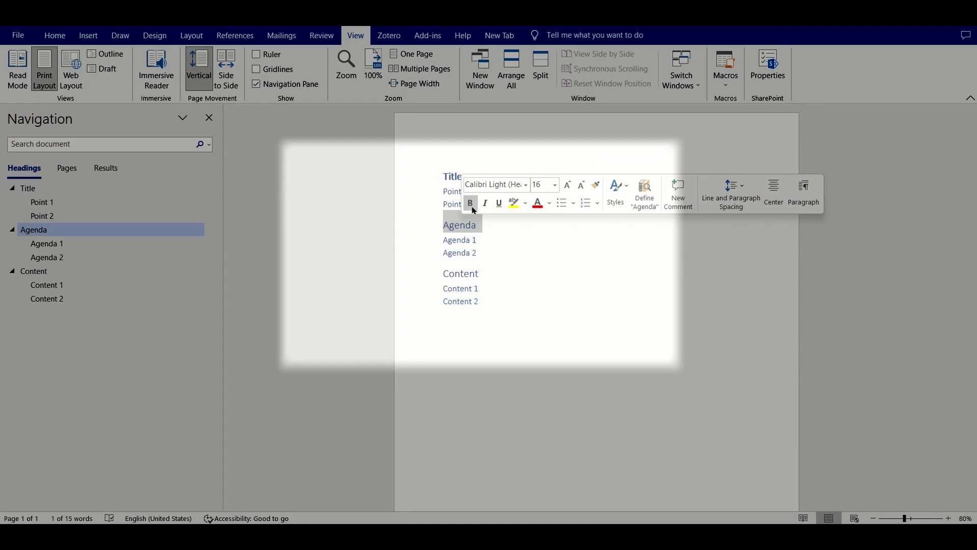
double_click(412, 272)
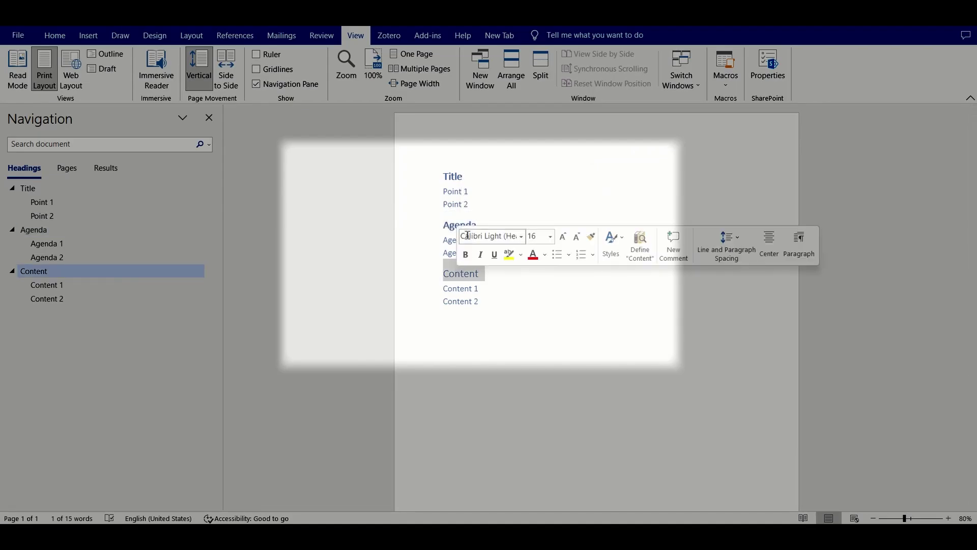
left_click(465, 254)
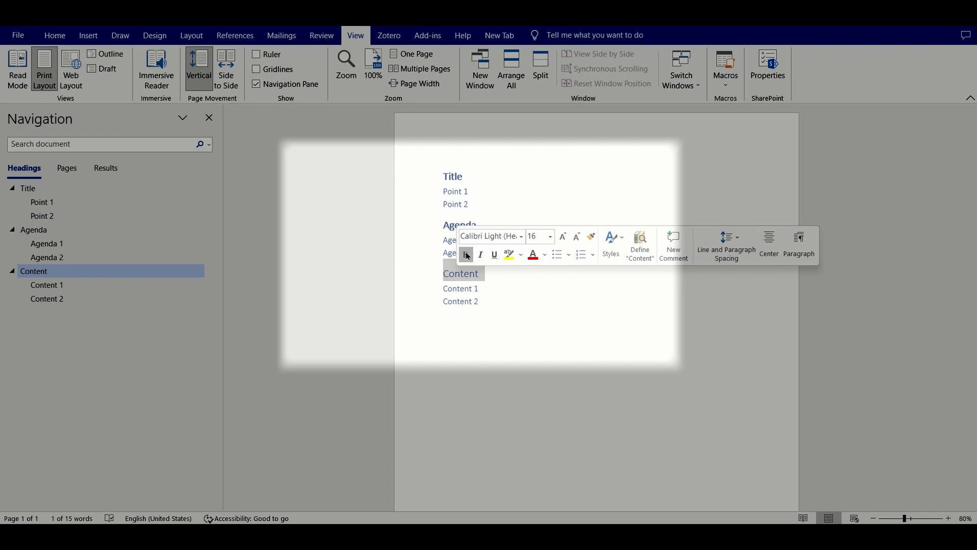
Step: Select the headings from Content 2 up to Title, then move to the document's end
left_click(550, 366)
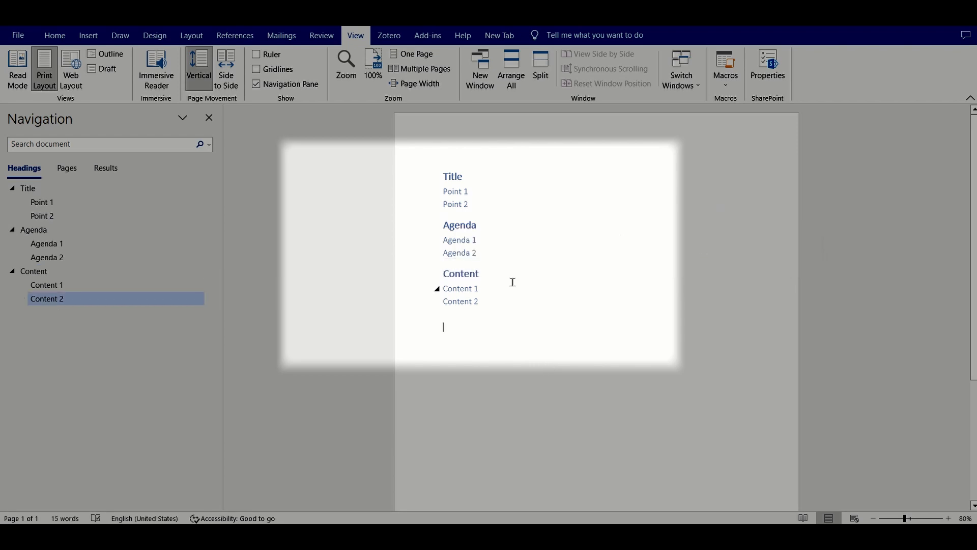
left_click(498, 187)
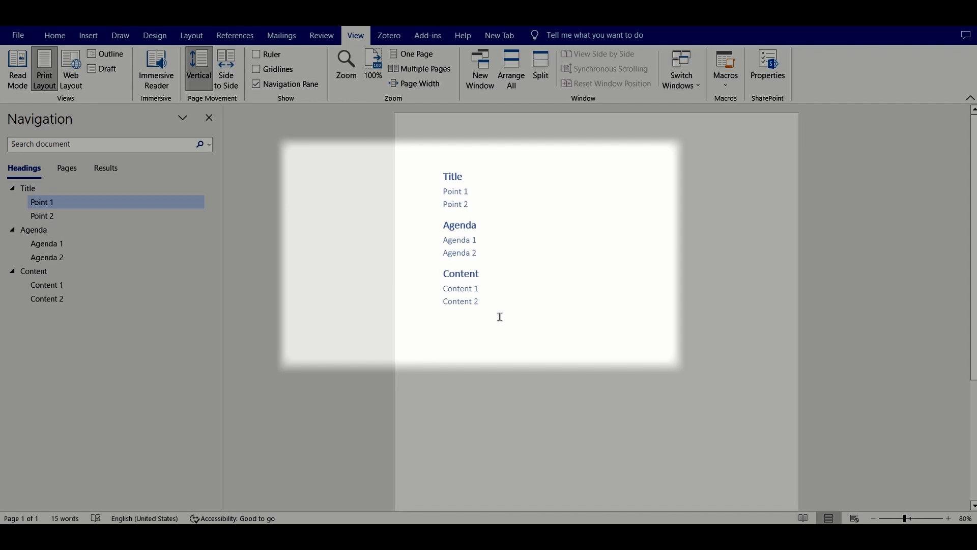
left_click_drag(487, 295, 423, 176)
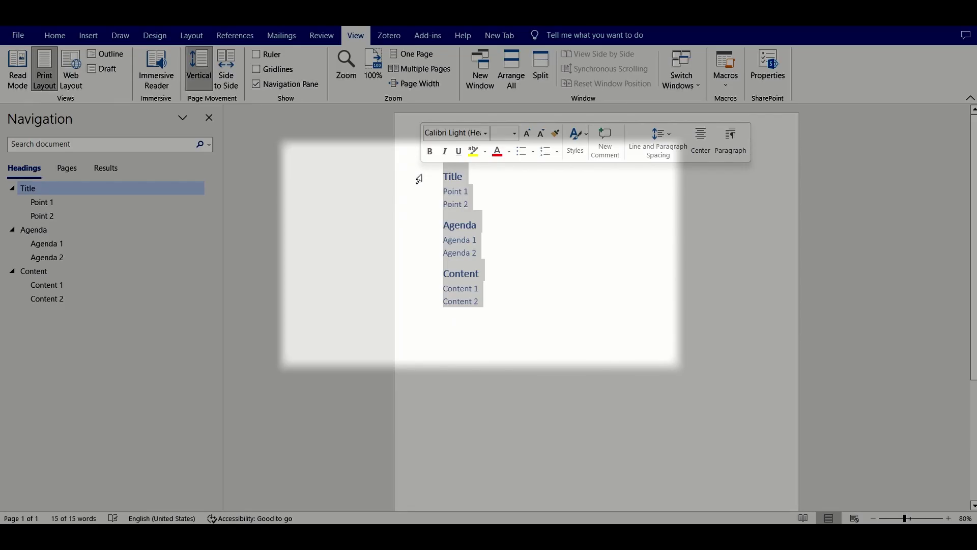
key("ctrl+End")
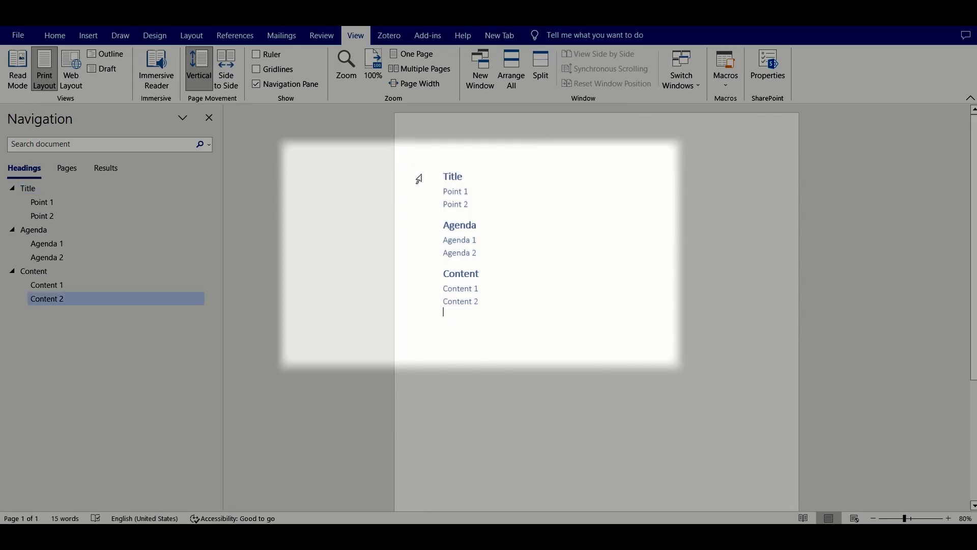
Step: Type 'Move outline to PPT', then select all the document text and delete it
type("Move outline to PPT")
left_click(61, 37)
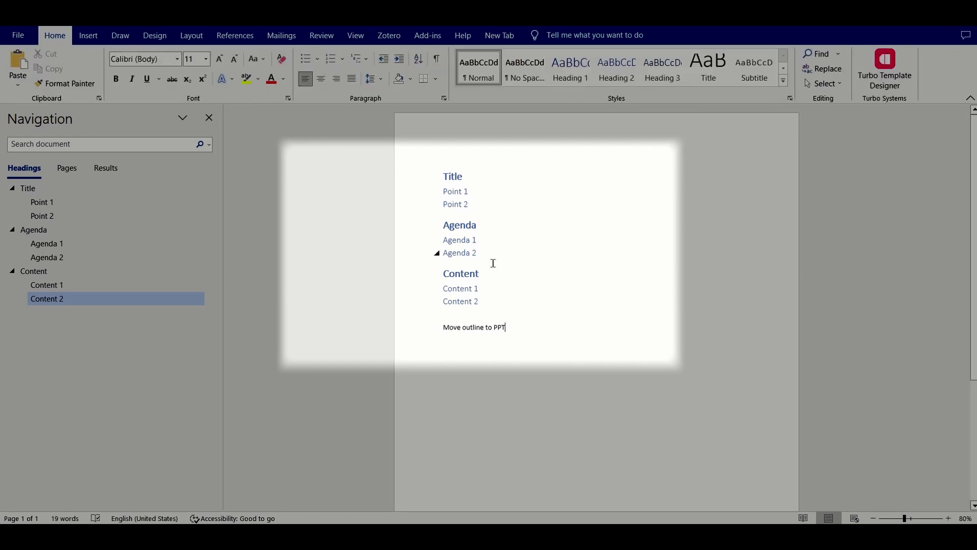
key("ctrl+a")
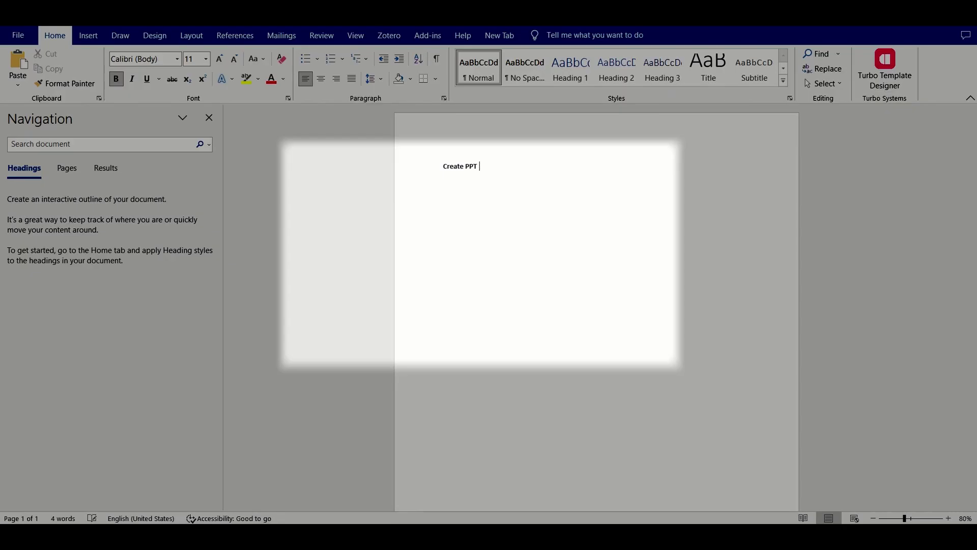
key("BackSpace")
Step: Type the lines Introduction, Point 1, Point 2, Agenda, Point 1, Point 2
type("Introduction")
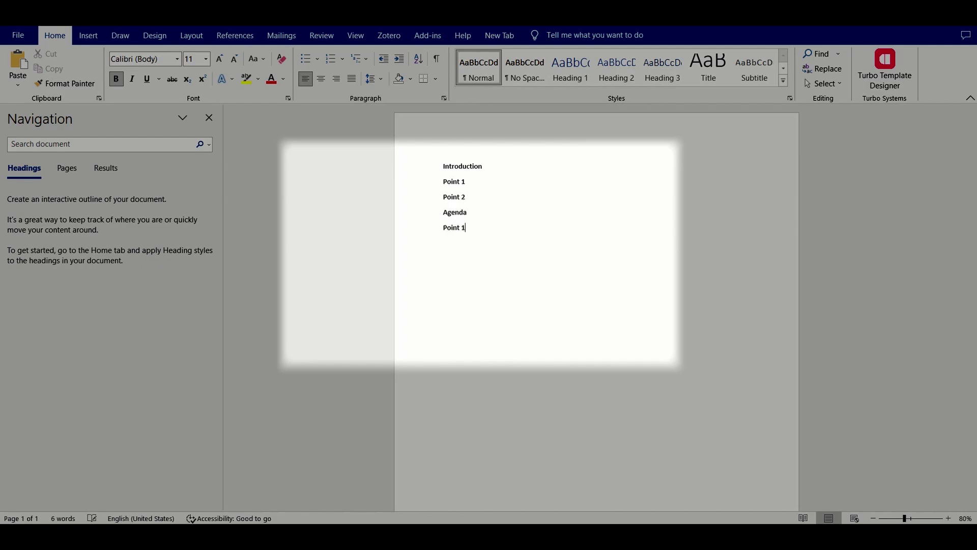
key("Return")
type("Point 2")
key("Return")
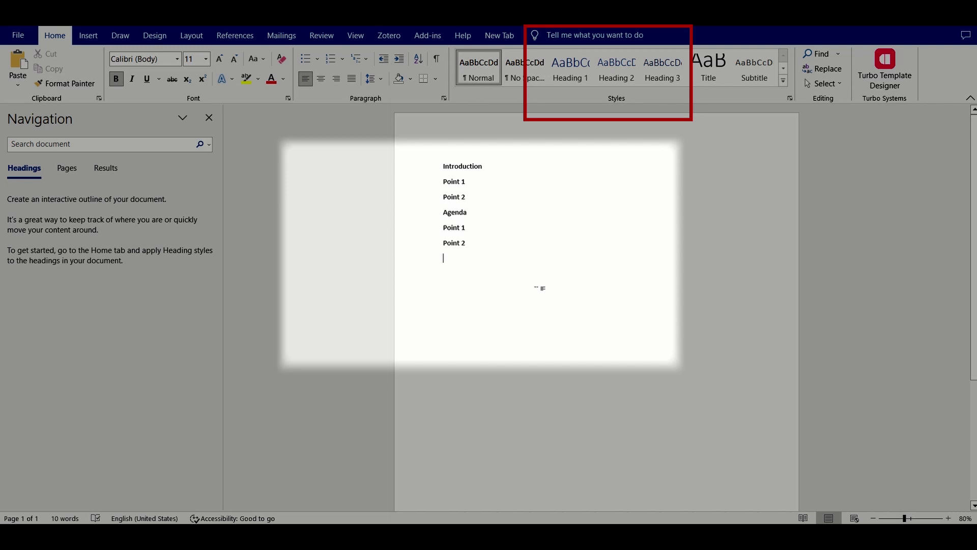
Step: Style the Introduction and Agenda lines as Heading 1
double_click(453, 164)
left_click(581, 76)
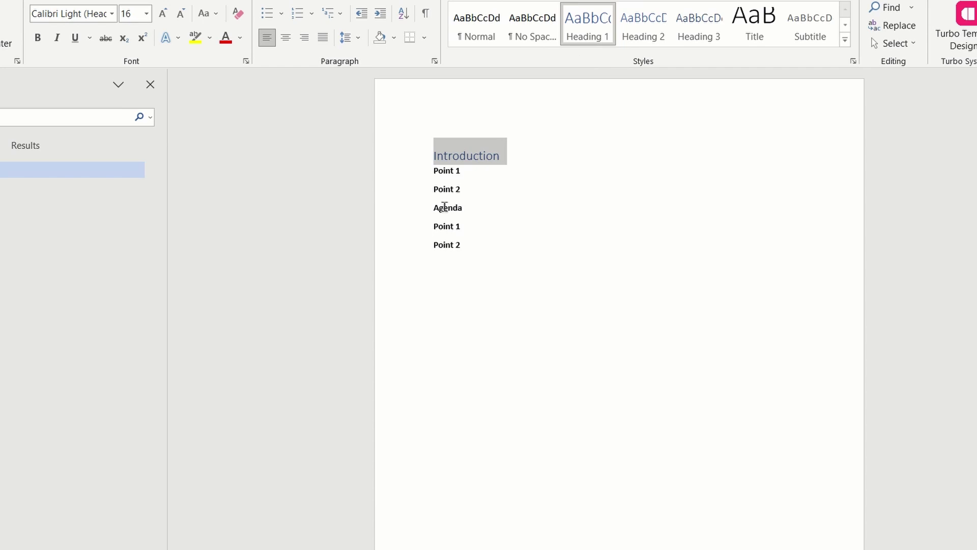
double_click(444, 207)
left_click(581, 29)
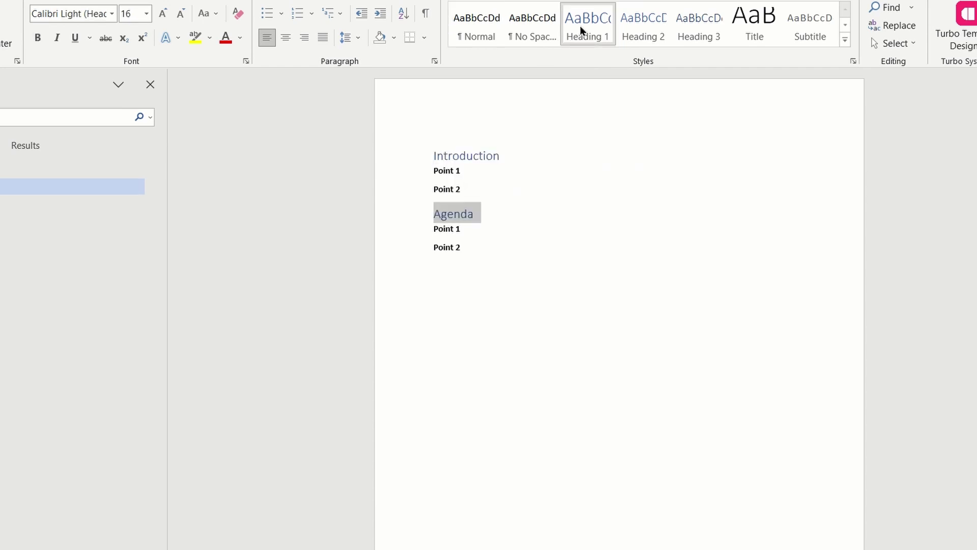
Step: Set the Point 1 and Point 2 lines under Introduction and Agenda to Heading 2
left_click_drag(464, 191, 442, 189)
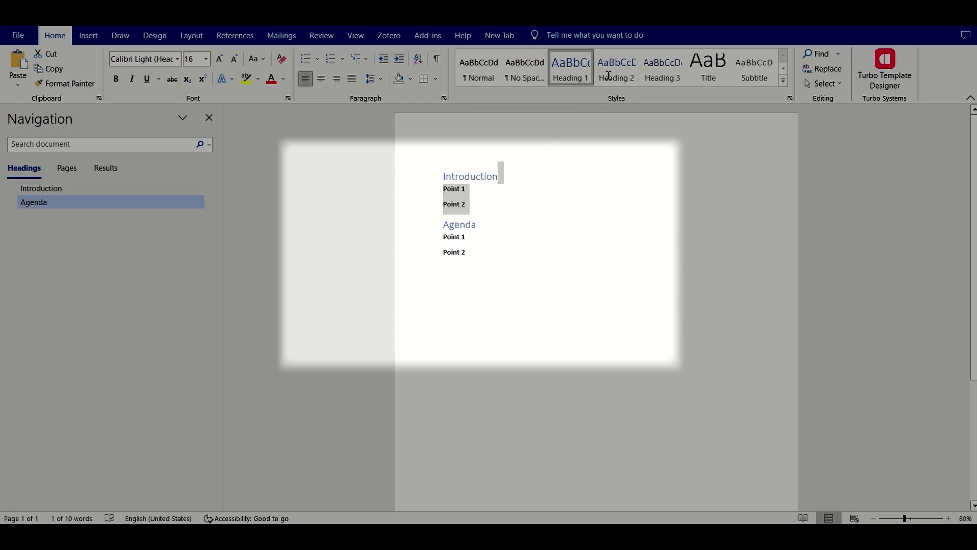
triple_click(452, 190)
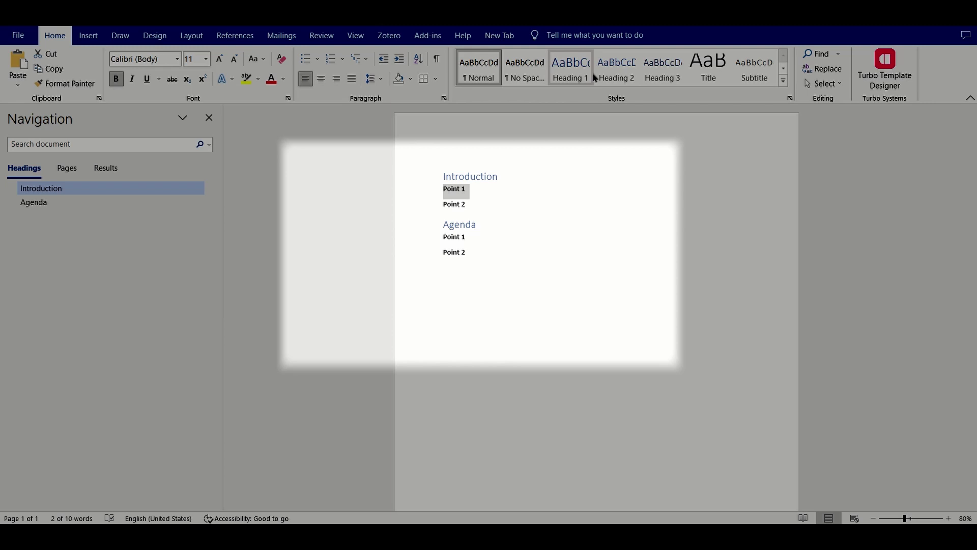
left_click(616, 69)
triple_click(455, 201)
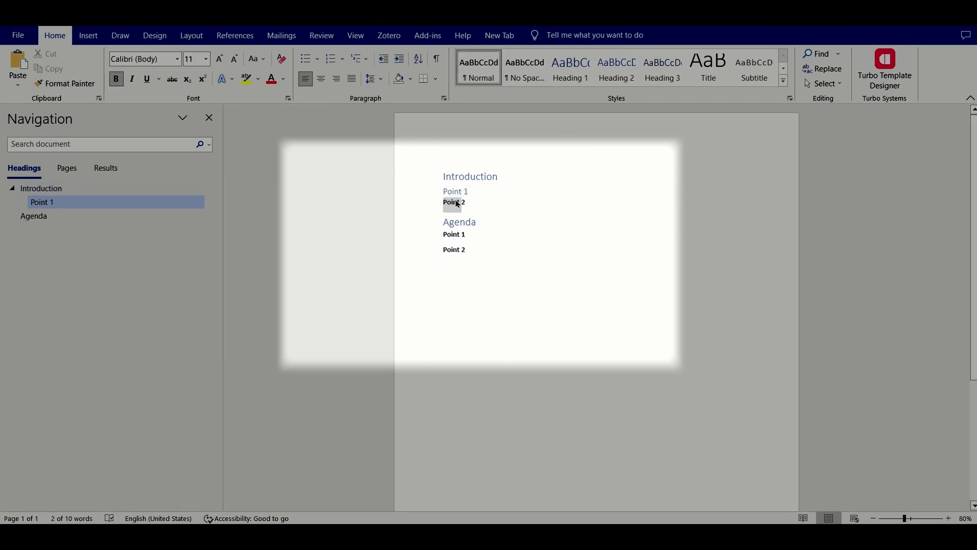
left_click(616, 69)
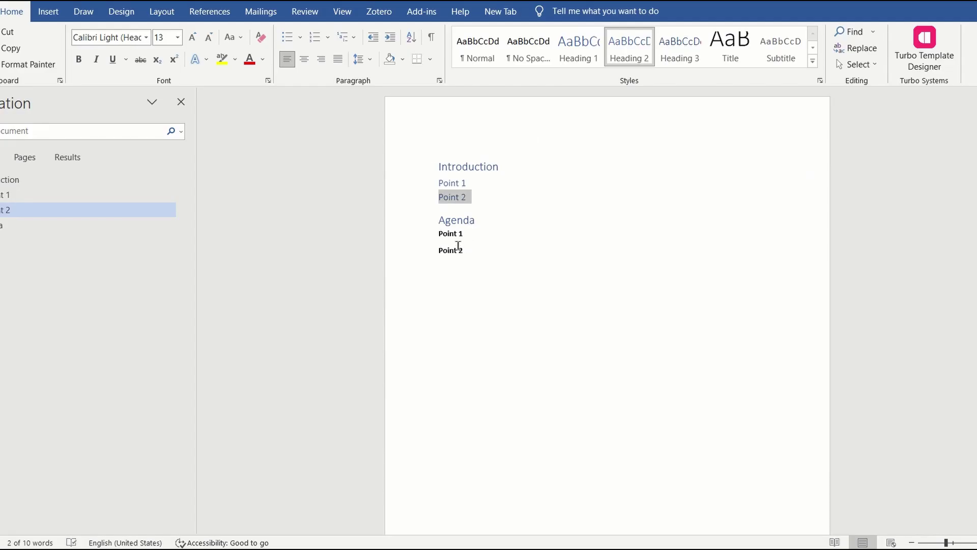
left_click_drag(465, 258, 448, 236)
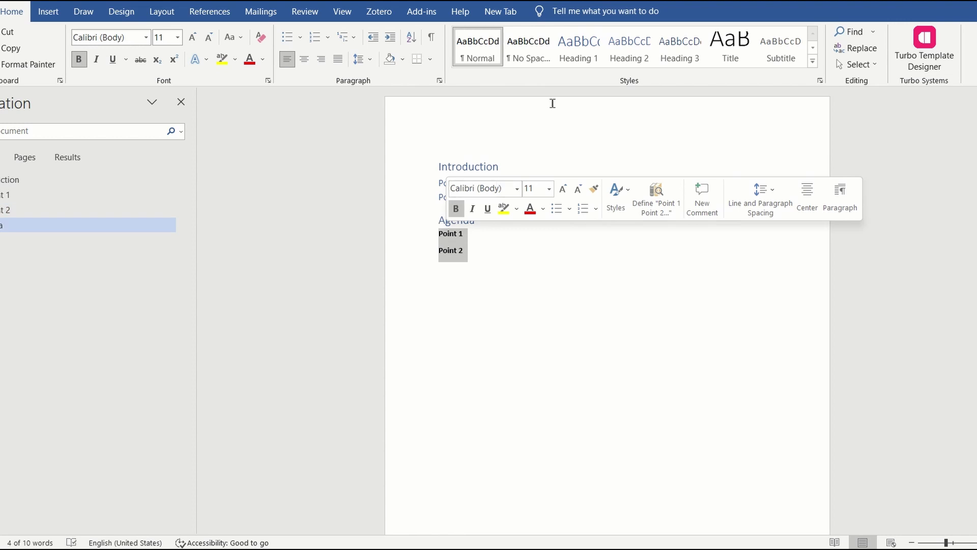
left_click(630, 47)
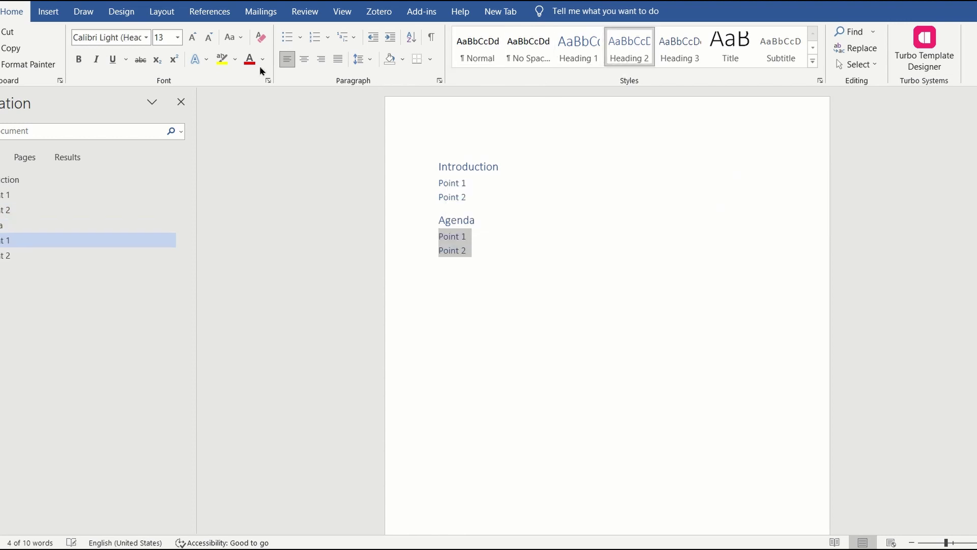
Step: Switch to Outline view and add a Level 2 line 'Point 3' under Agenda
left_click(342, 11)
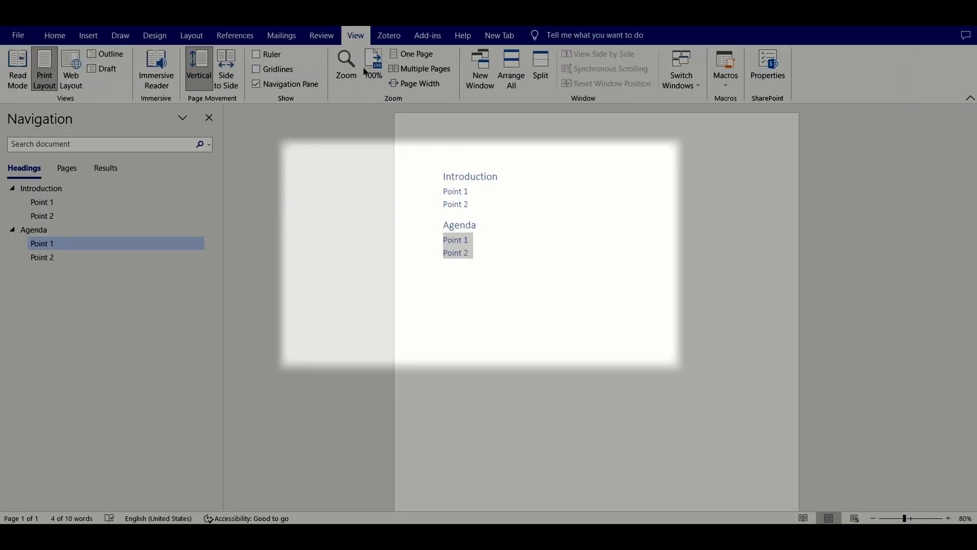
left_click(113, 55)
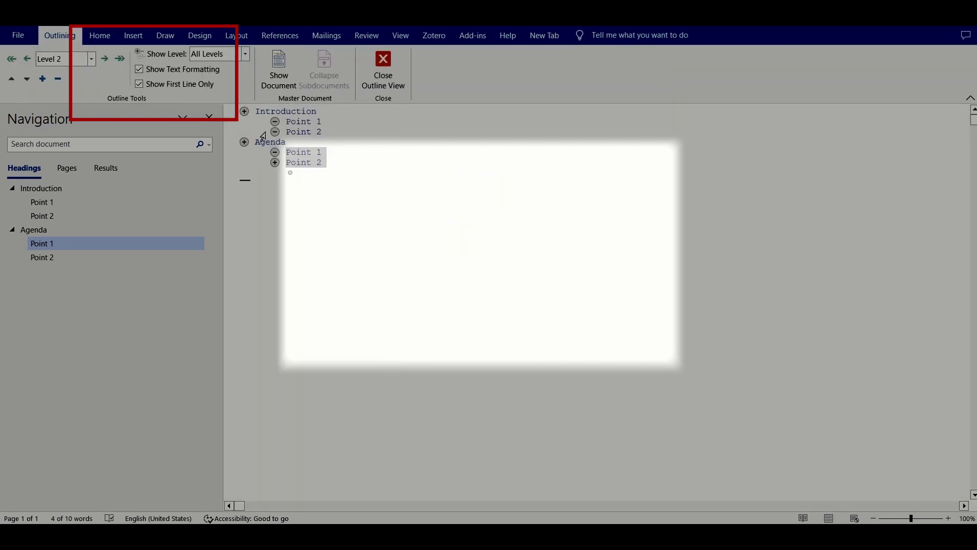
left_click(312, 176)
key("shift+Tab")
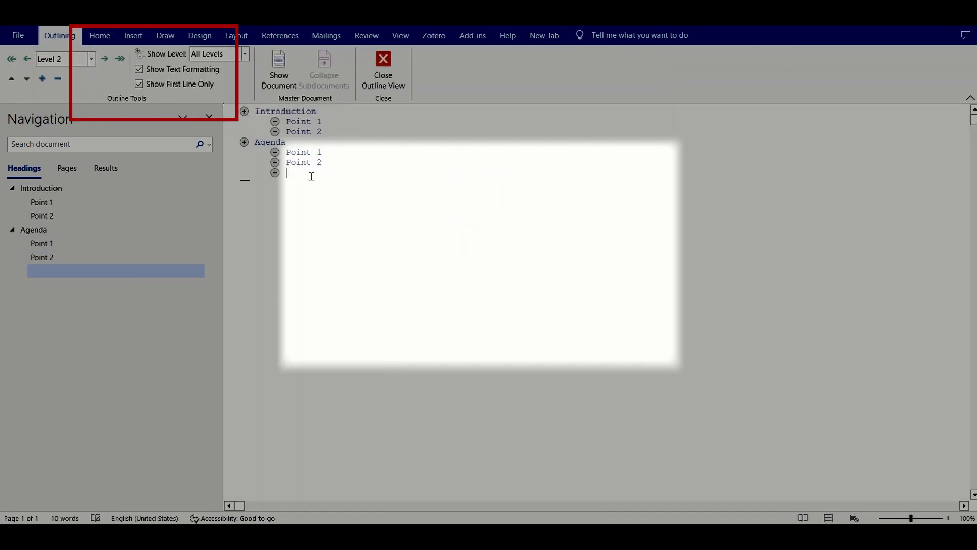
type("Point 2")
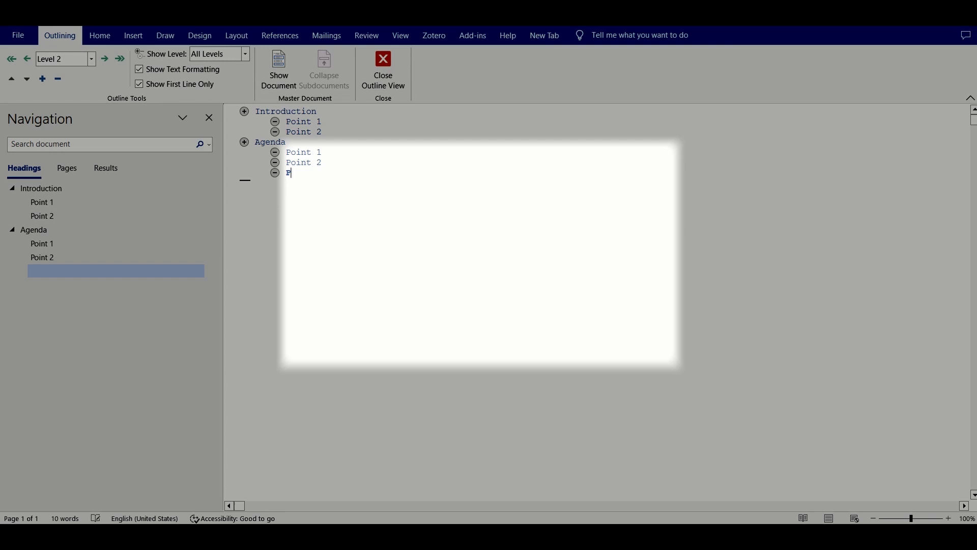
type("3")
Step: Add a Level 1 heading 'New title' with Level 2 lines Point 1 and Point 2
key("Return")
key("shift+Tab")
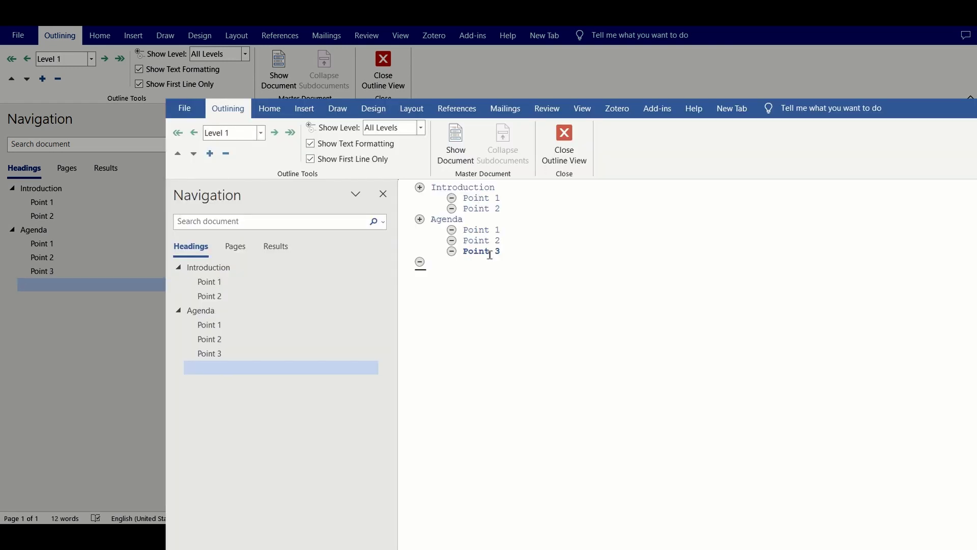
type("New title")
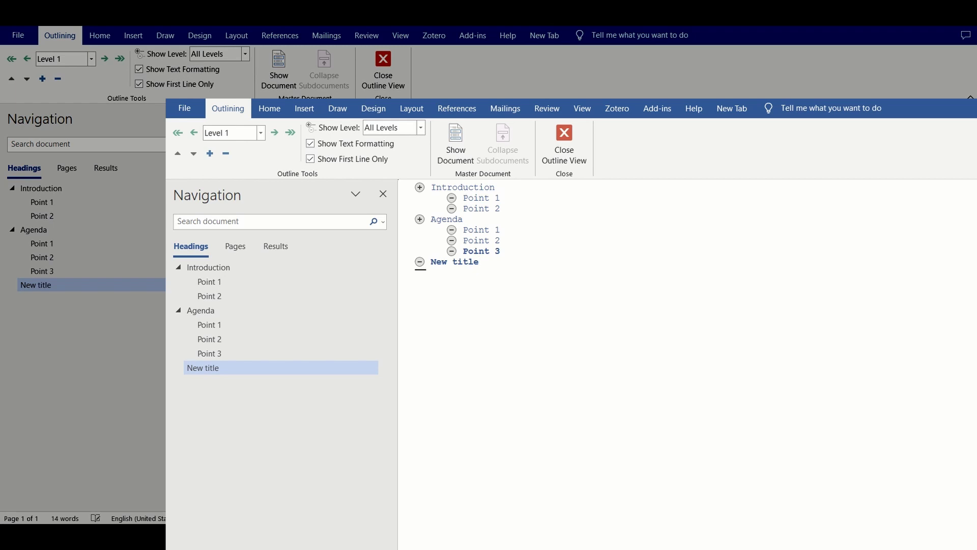
key("Return")
key("Tab")
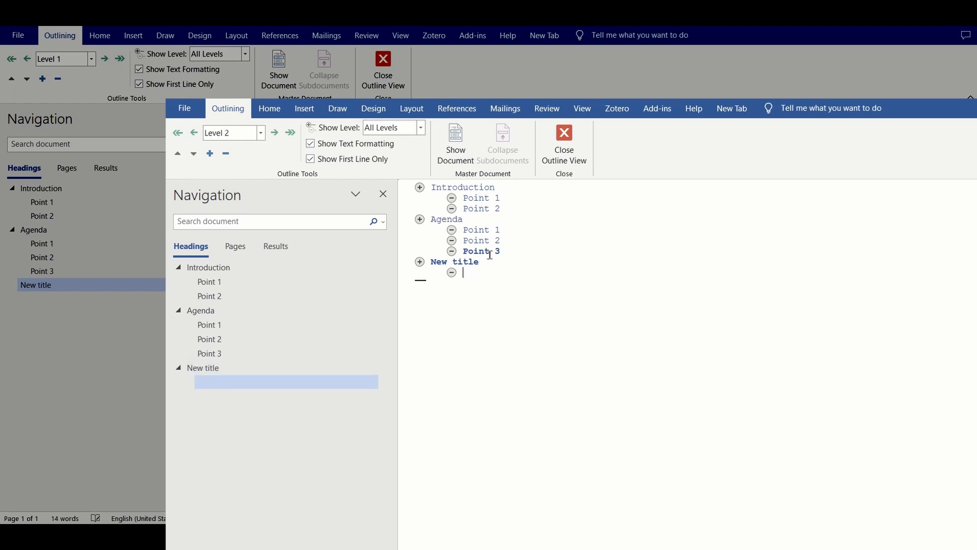
type("Point 1")
key("Return")
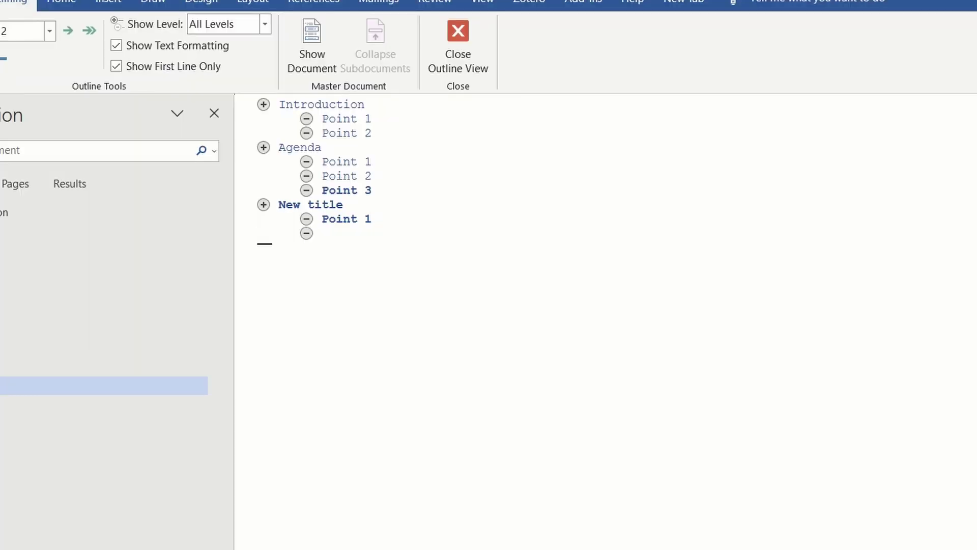
type("Point 2")
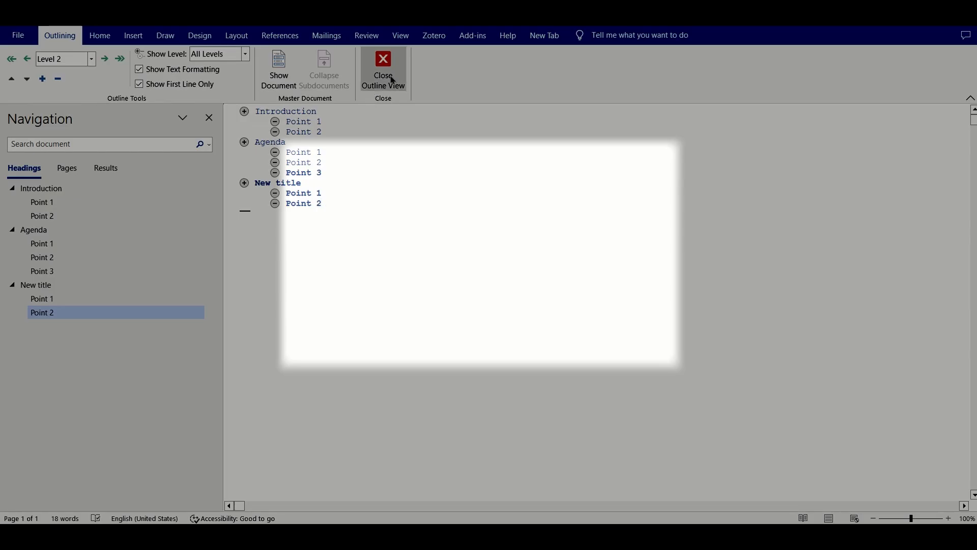
Step: Import the Word outline with Slides from Outline and review the Agenda and New title slides
left_click(460, 60)
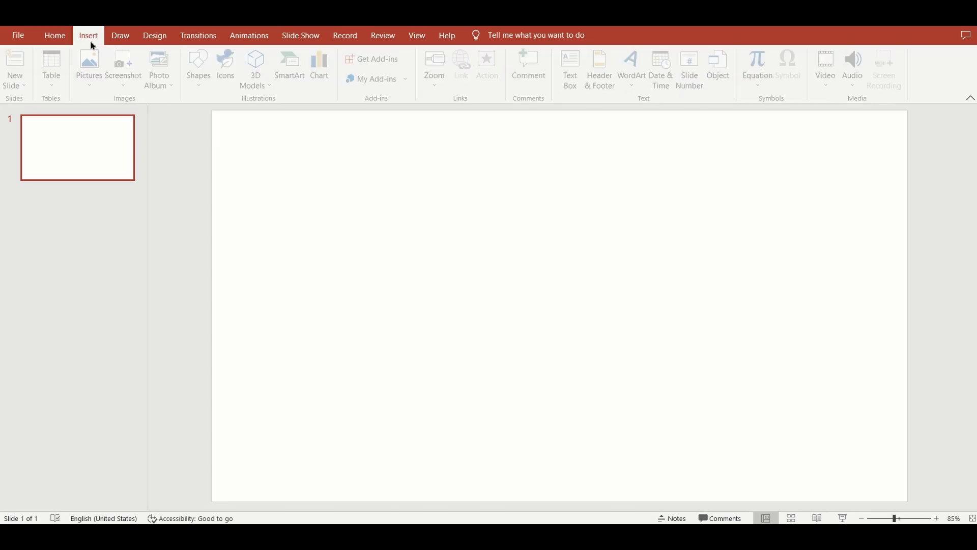
left_click(25, 86)
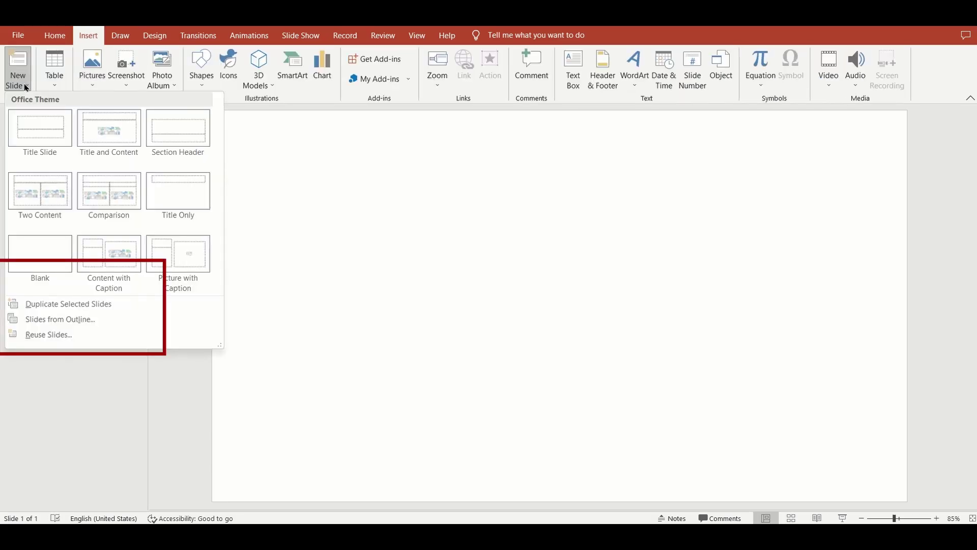
left_click(30, 321)
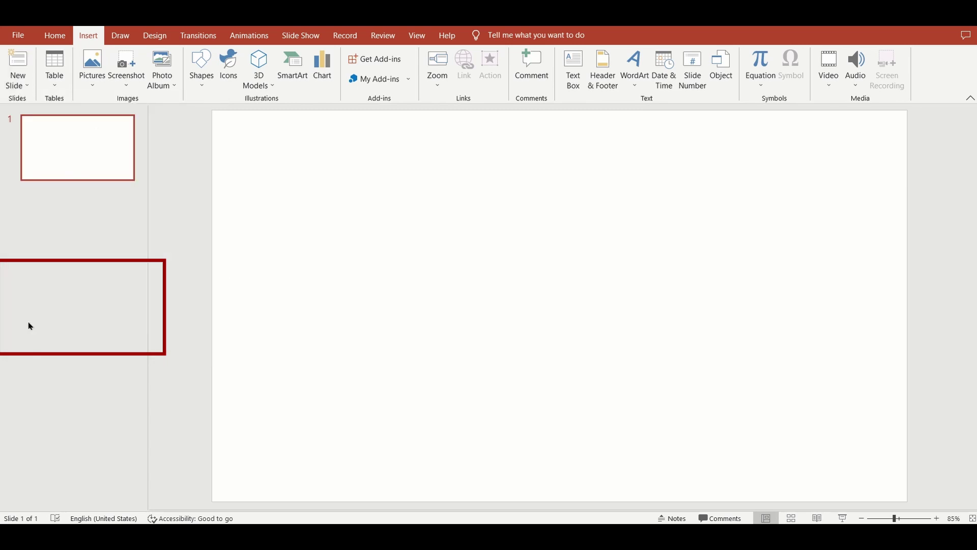
double_click(214, 127)
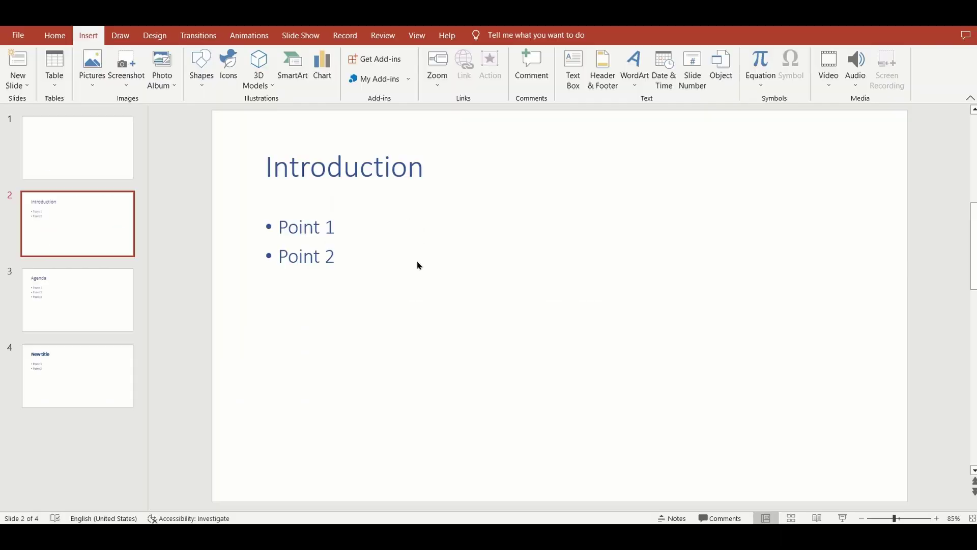
left_click(107, 297)
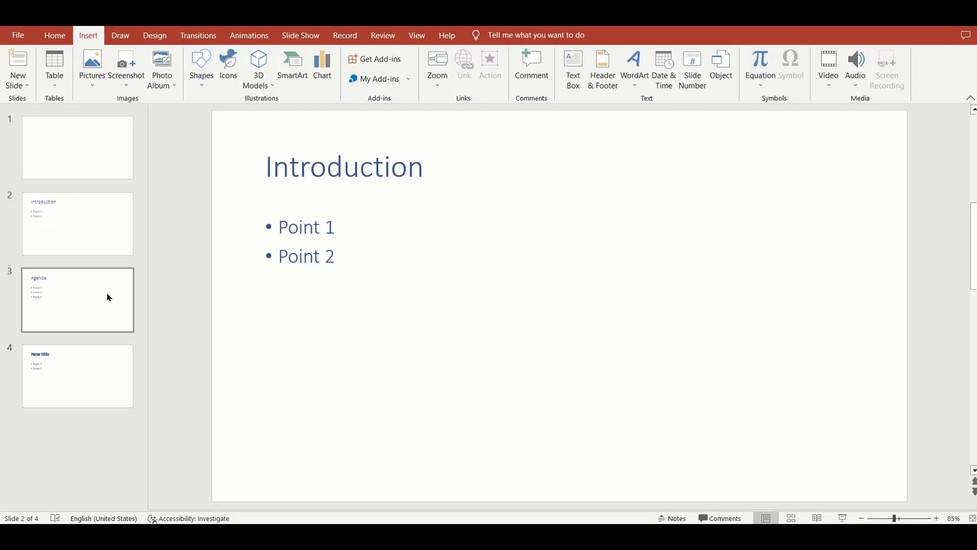
left_click(95, 361)
Step: Try the wood-floor, orange-bar and blue diagonal-line themes, then view the New title slide
left_click(69, 225)
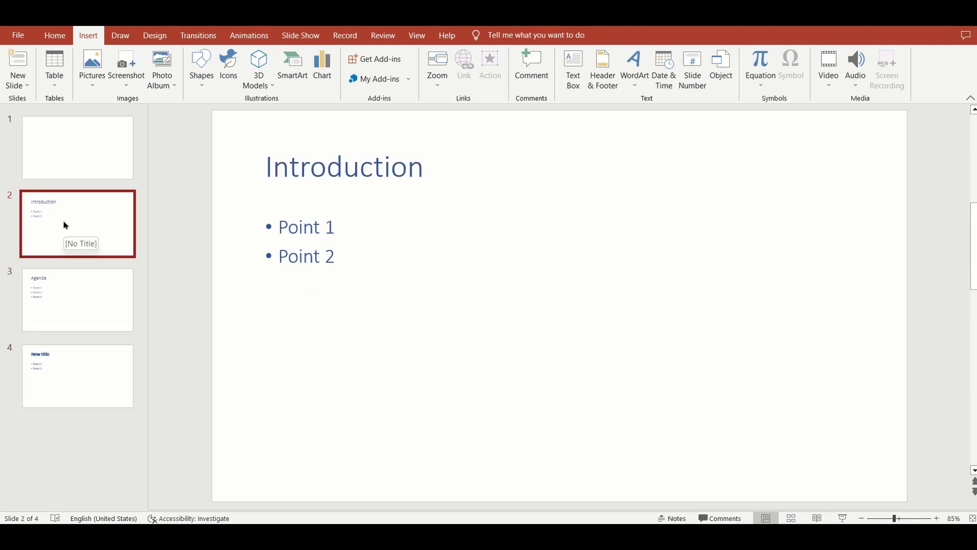
left_click(155, 35)
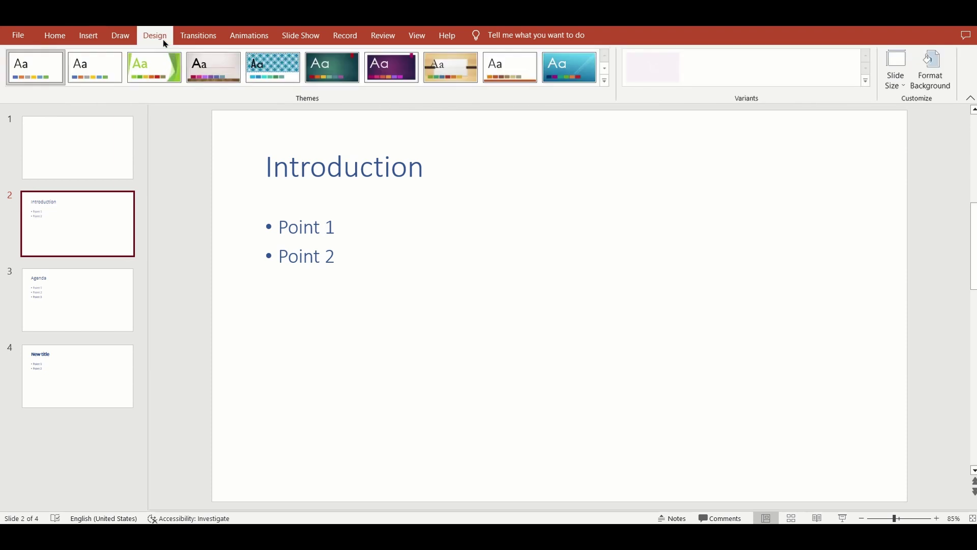
left_click(210, 68)
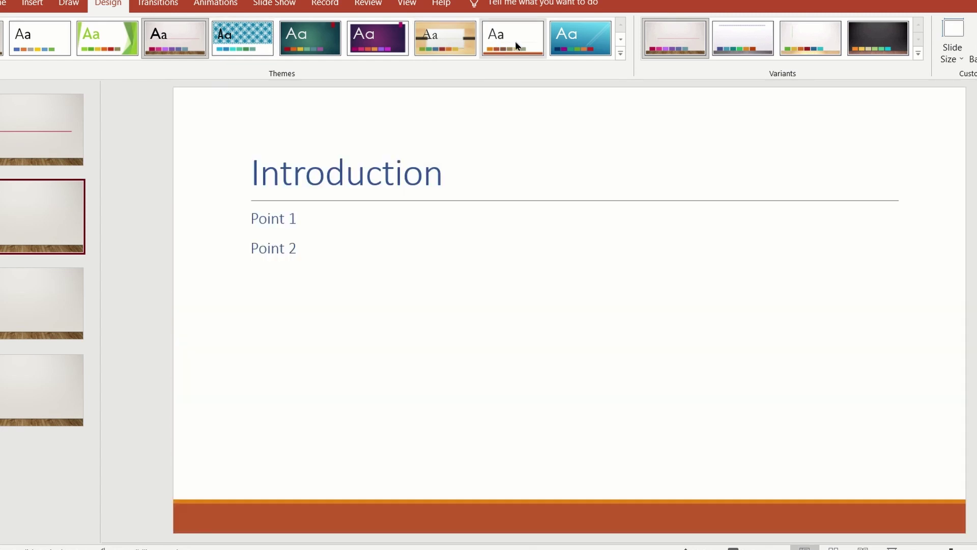
left_click(515, 41)
left_click(580, 38)
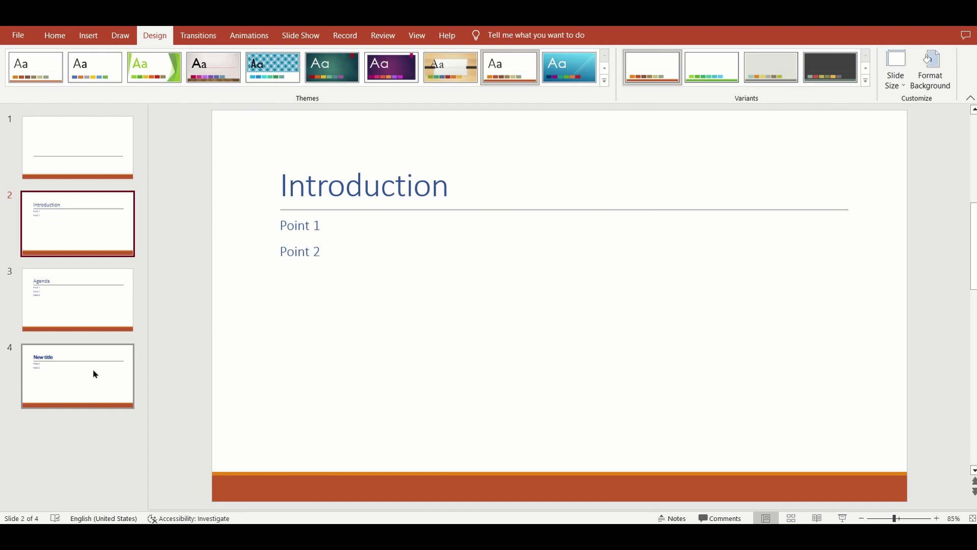
left_click(94, 374)
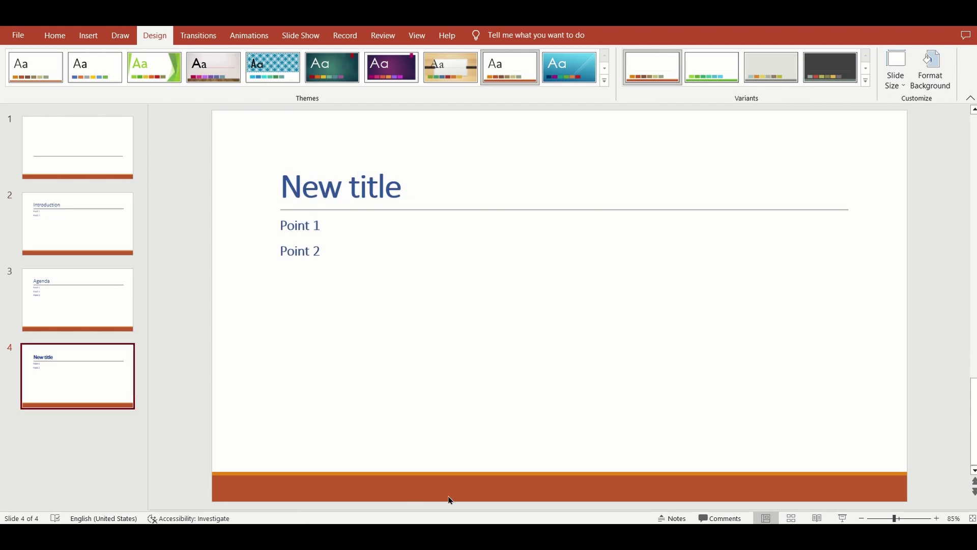
Step: In TextOutline.txt, add an indented Content 4 bullet after Content 3
left_click(617, 458)
left_click(215, 219)
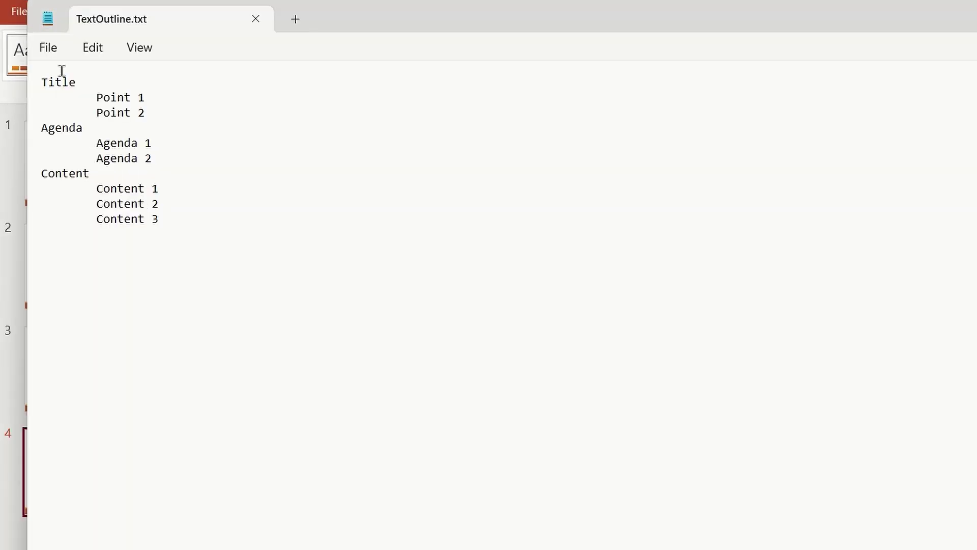
left_click(44, 86)
left_click(198, 217)
key("Return")
key("Tab")
type("Content ")
type("3")
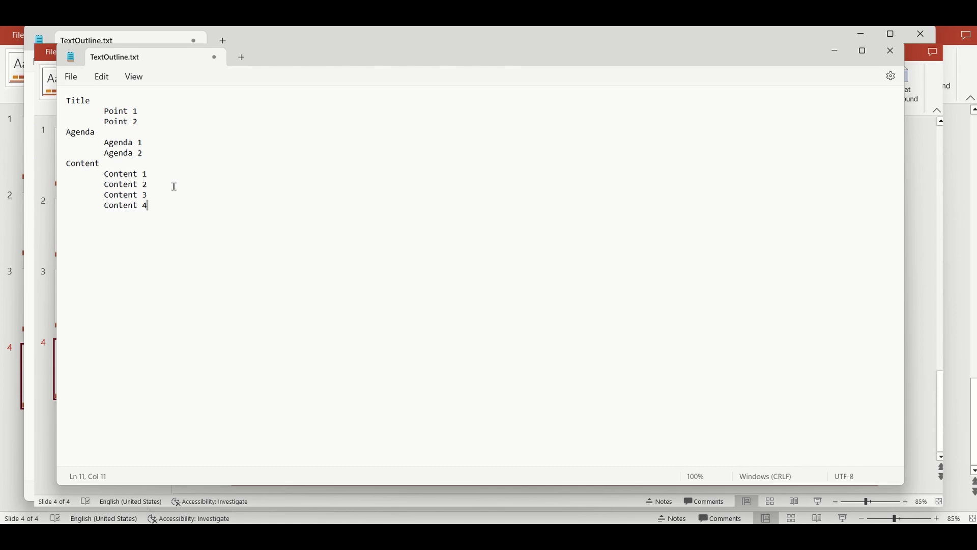
Step: Add Point 3 after Point 2 under Title and an indented Agenda 3 under Agenda
left_click(170, 115)
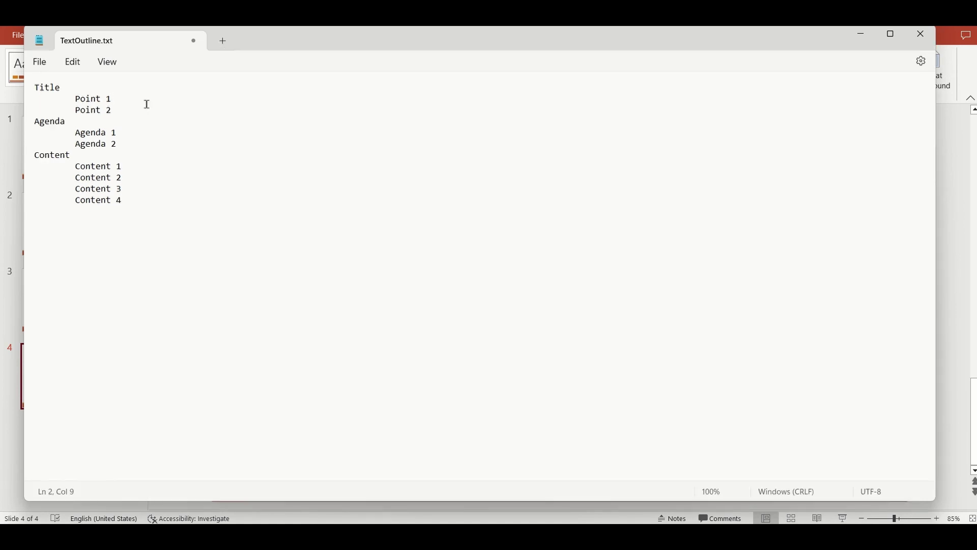
key("Return")
type("Po")
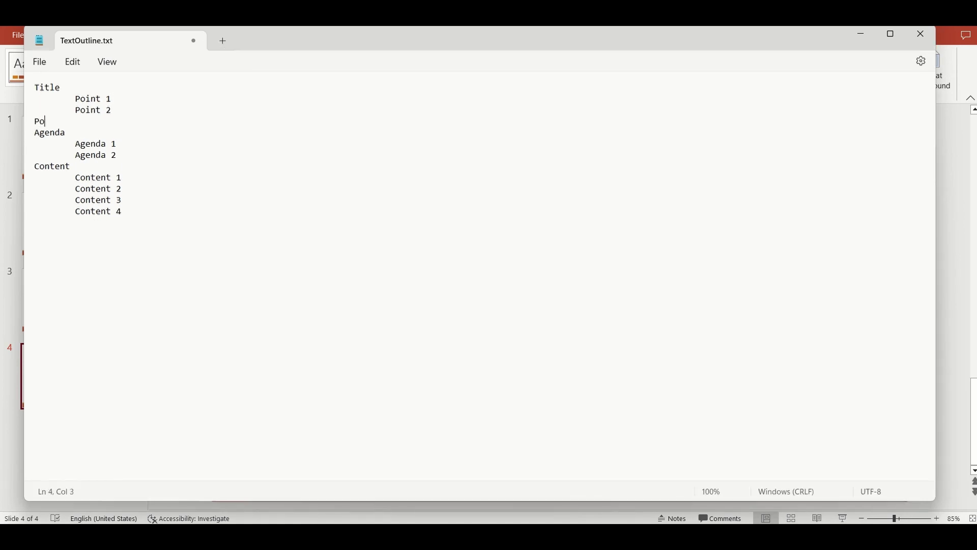
key("BackSpace")
key("BackSpace")
type("Point 3")
key("Return")
key("Tab")
type("Agenda")
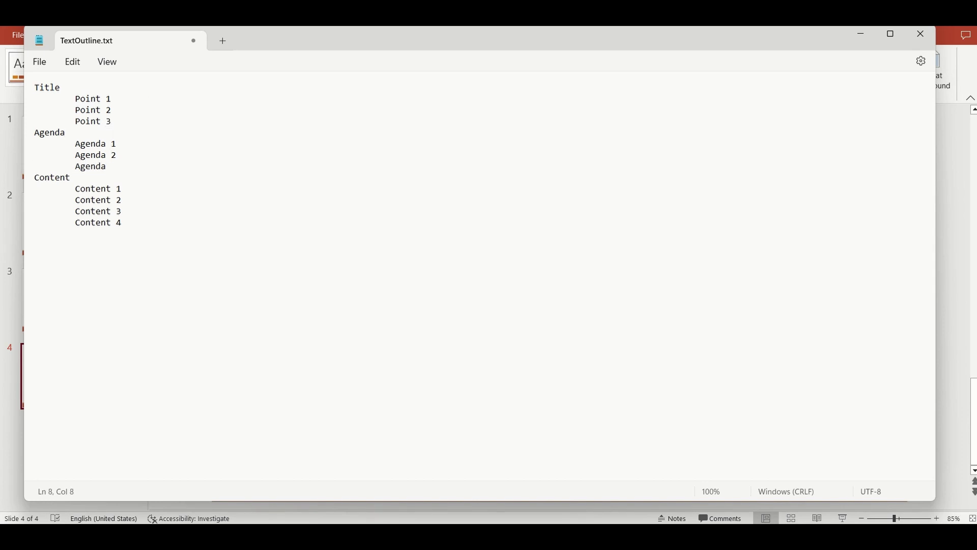
type(" 3")
Step: Close Notepad and import TextOutline.txt into the deck via Slides from Outline
left_click(192, 46)
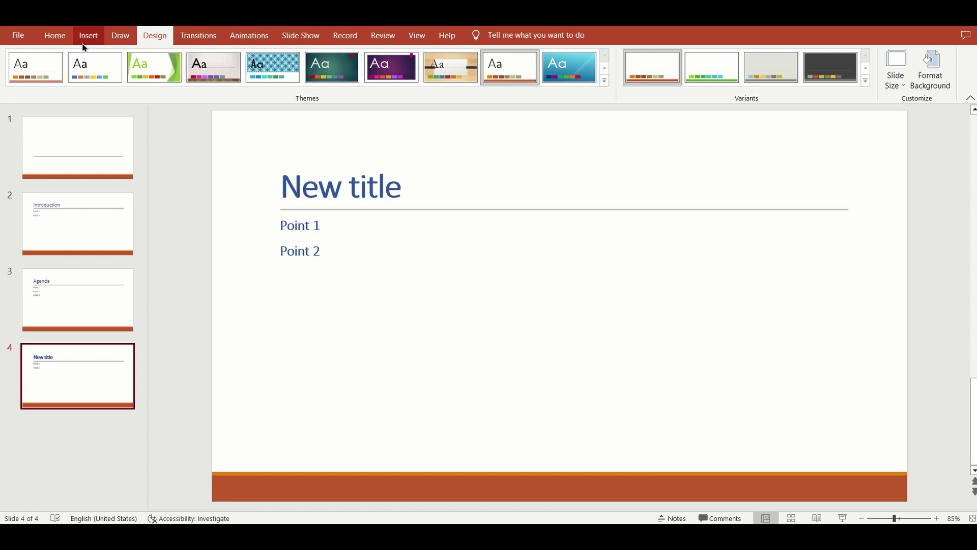
left_click(85, 47)
left_click(31, 86)
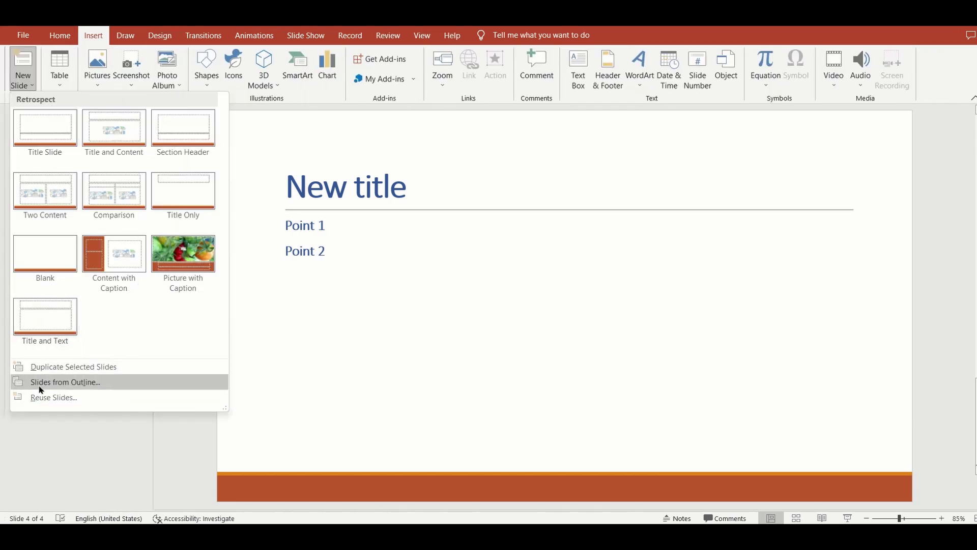
left_click(40, 388)
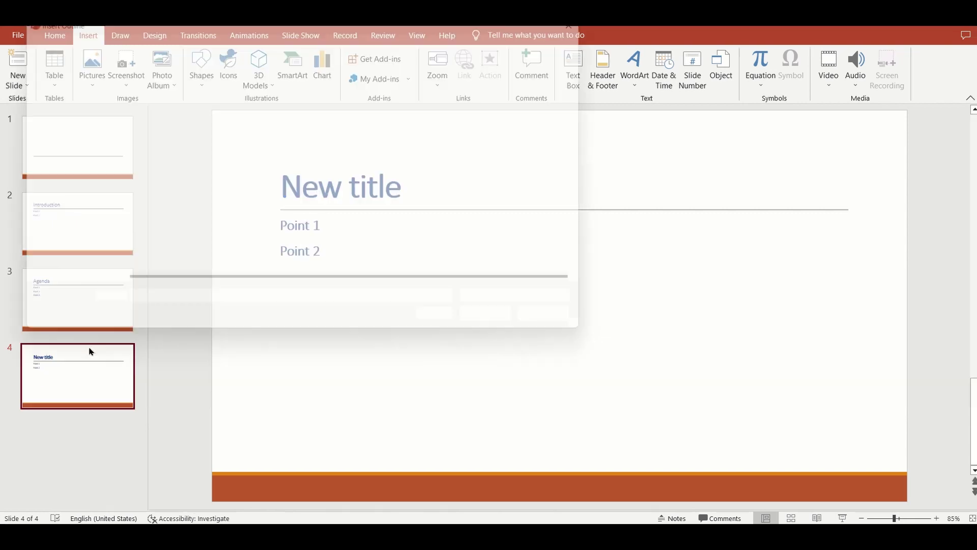
double_click(166, 108)
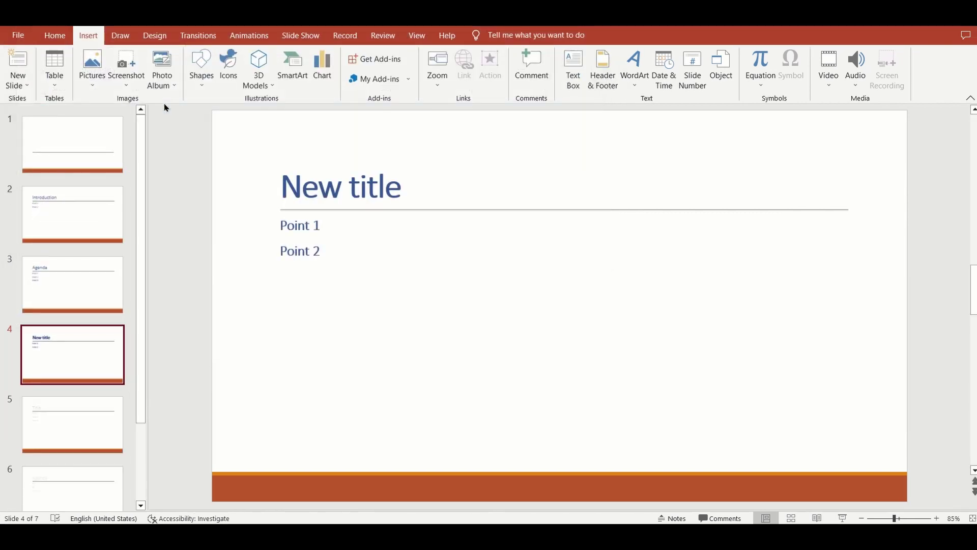
Step: Browse the imported Title, Agenda and Content slides
left_click(90, 406)
scroll(91, 409, "down", 2)
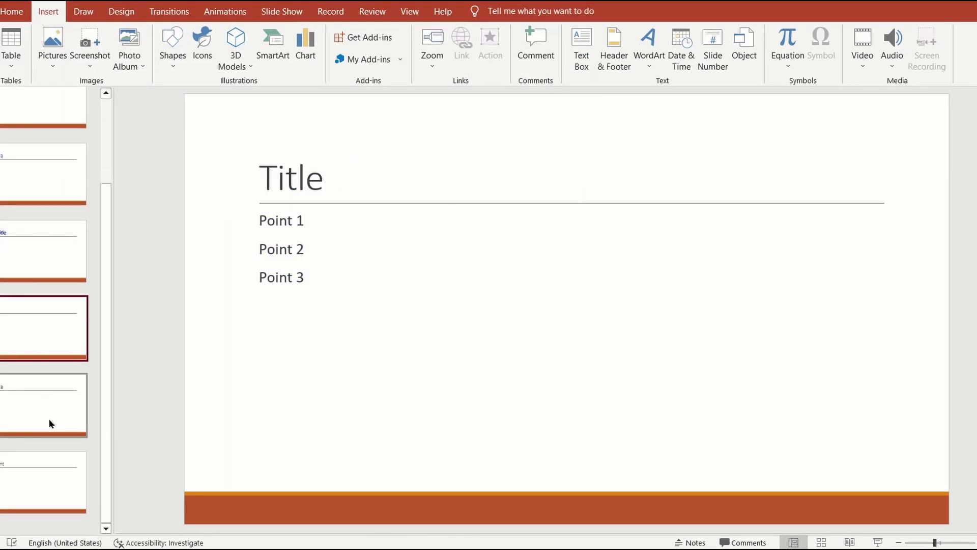
left_click(50, 423)
left_click(32, 485)
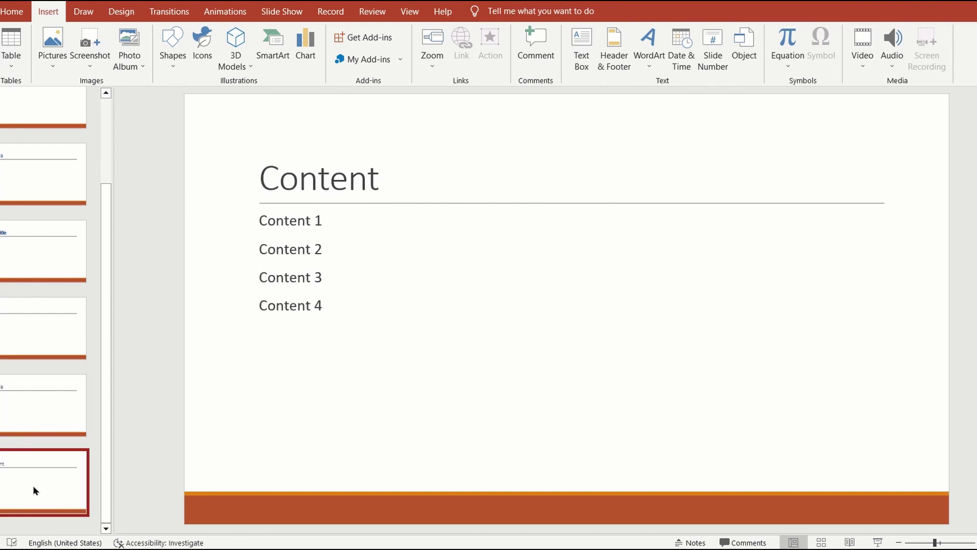
left_click(31, 430)
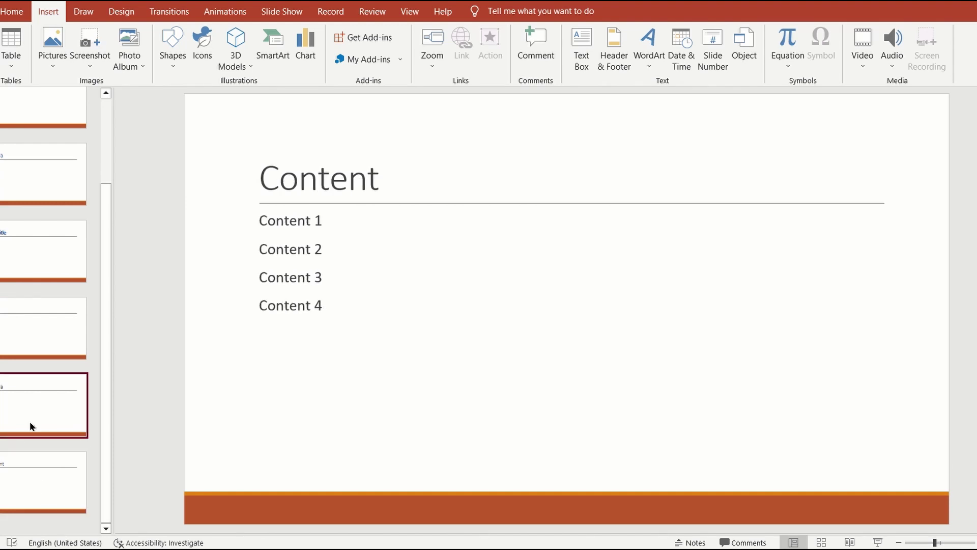
key("Up")
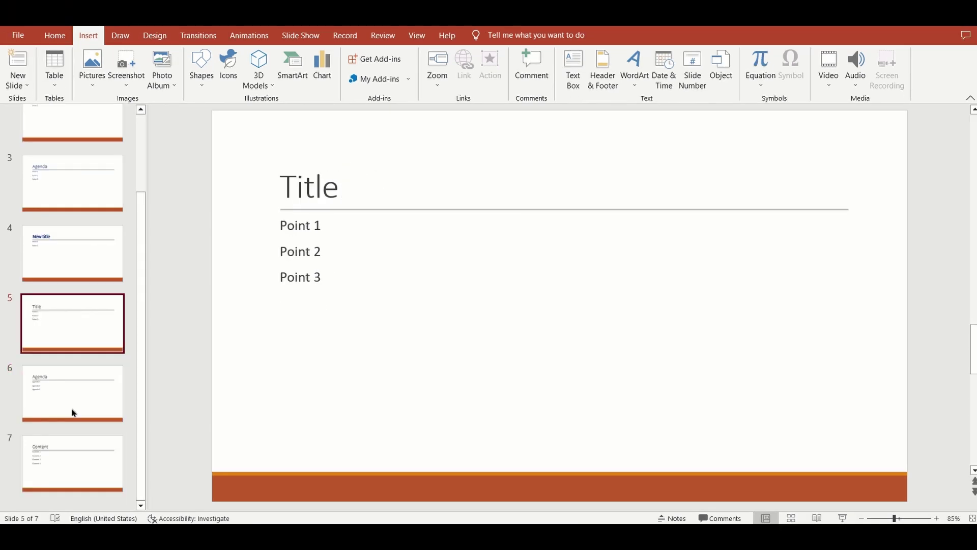
key("Up")
key("Up")
key("Up")
key("Up")
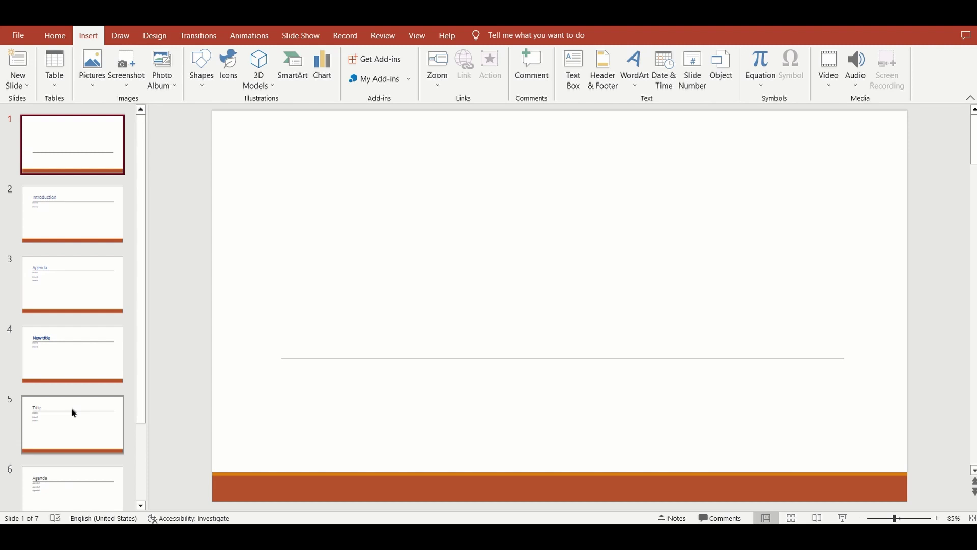
Step: Try the Facet theme, then apply the teal circle-pattern theme and browse the slides
key("Down")
key("Down")
key("Down")
key("Down")
key("Down")
key("Down")
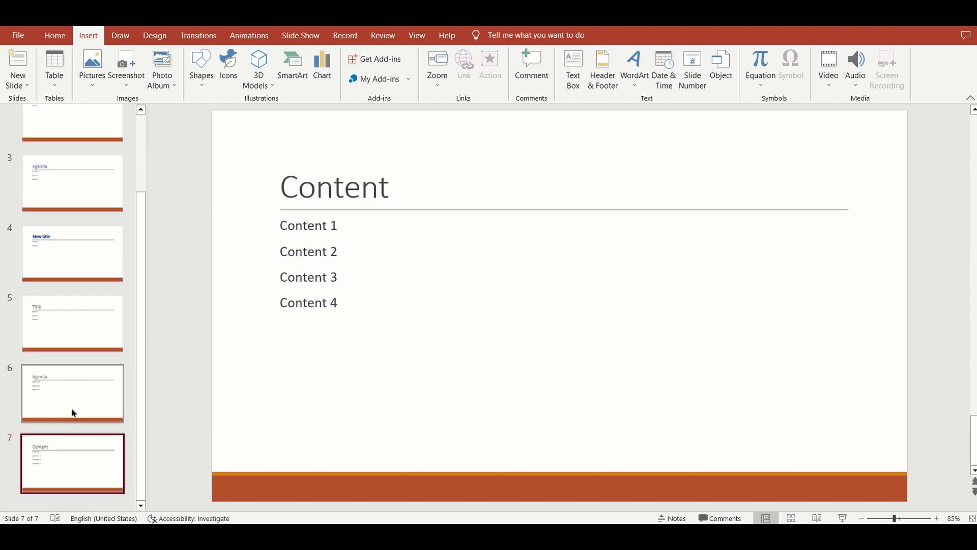
left_click(154, 35)
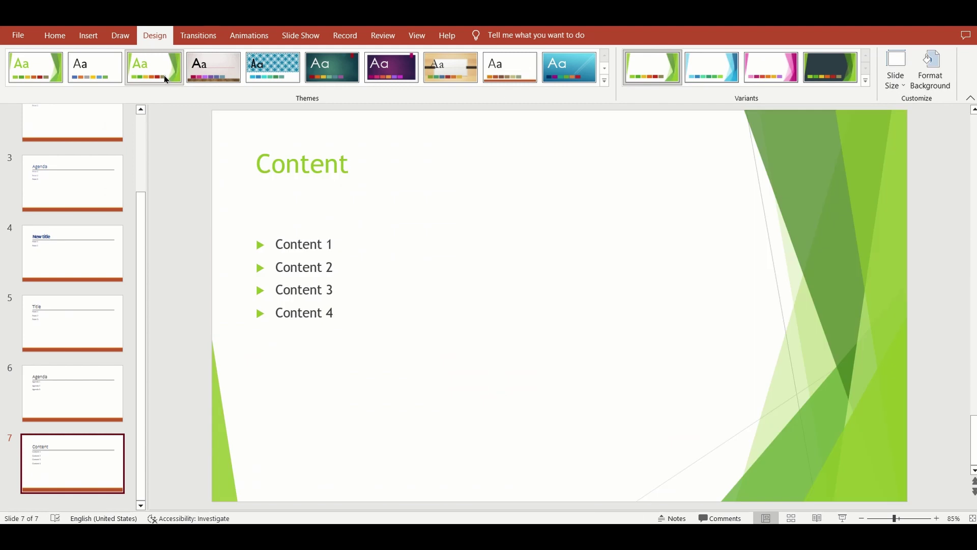
left_click(154, 68)
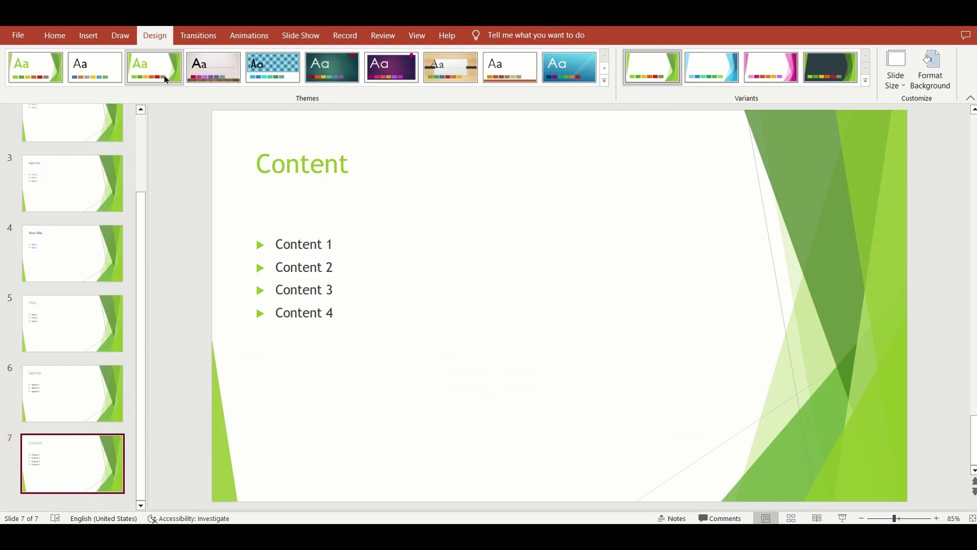
scroll(118, 188, "up", 3)
left_click(92, 135)
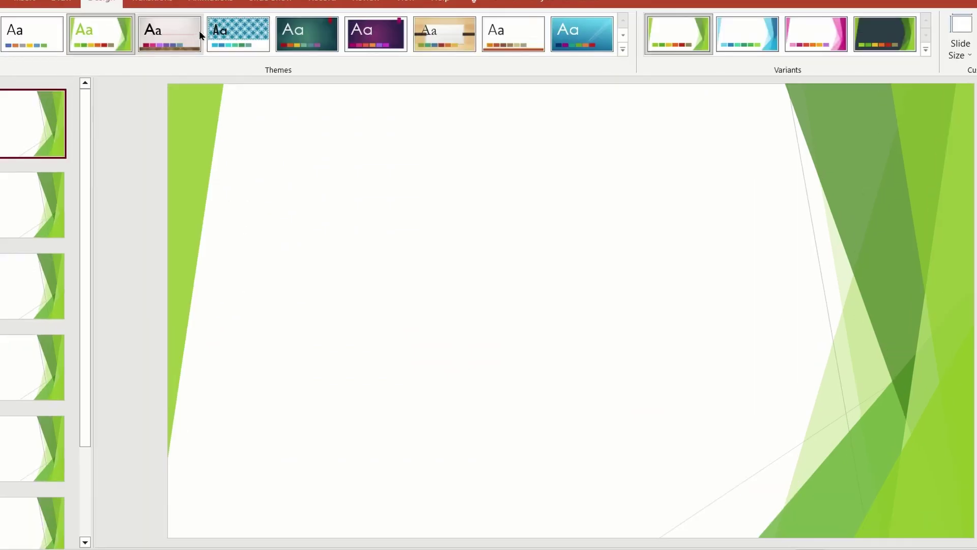
left_click(235, 35)
left_click(35, 203)
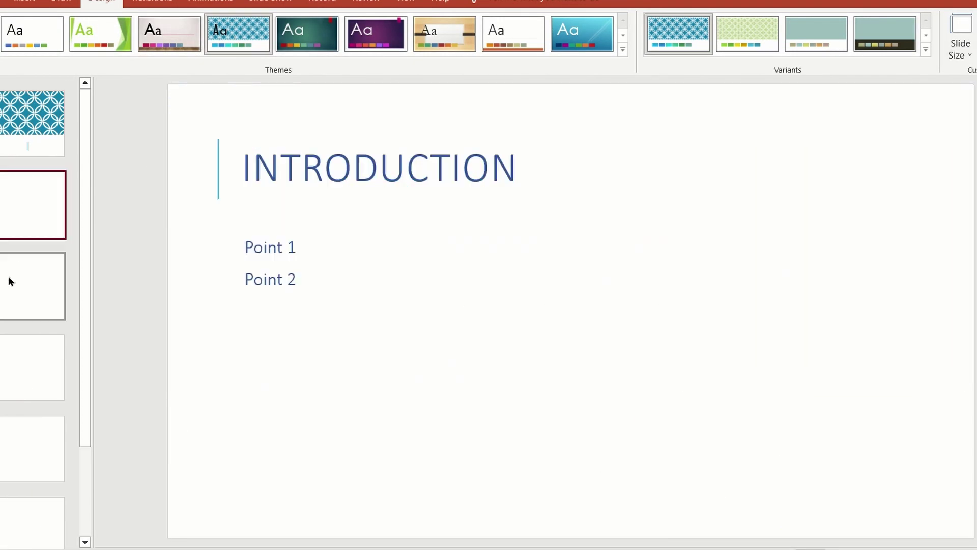
left_click(6, 301)
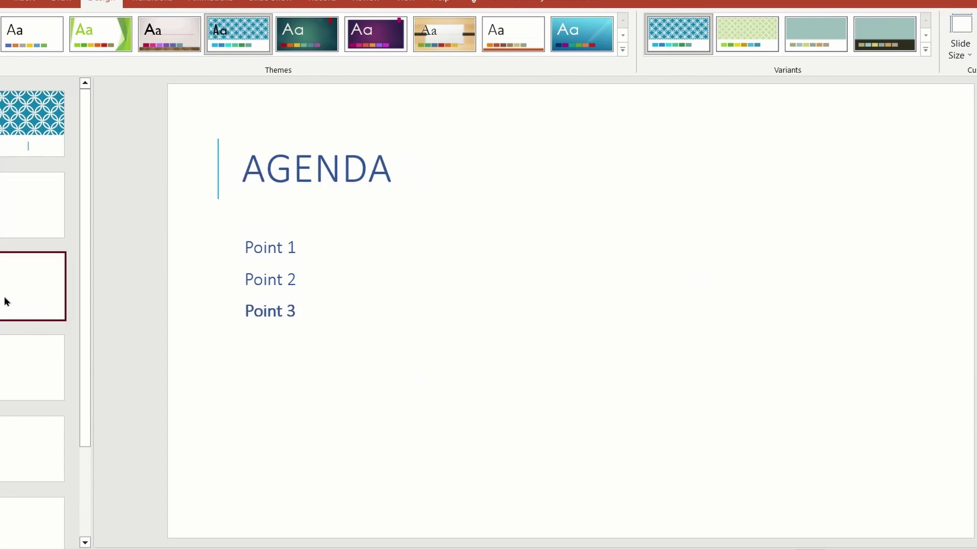
key("Down")
key("Down")
key("Down")
key("Down")
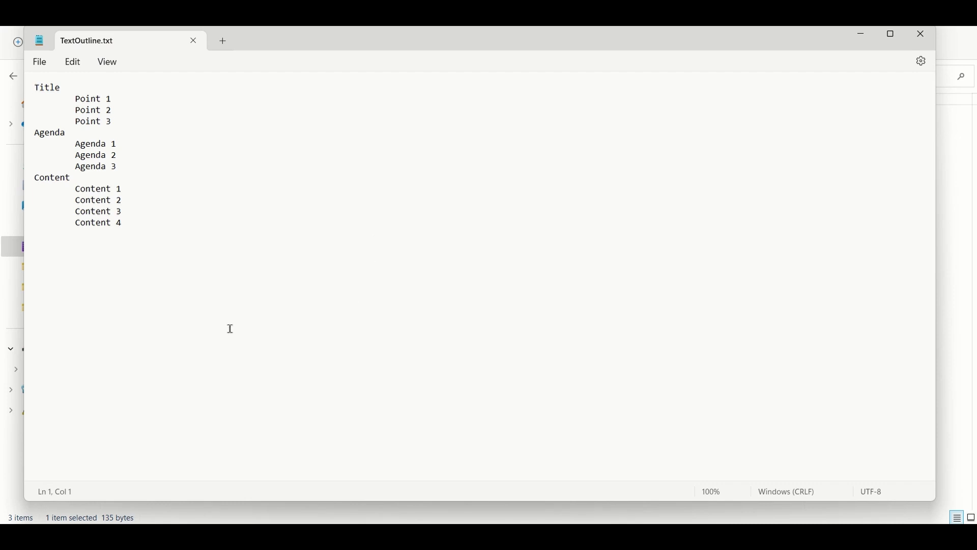
Step: Add a new line below Content 4 in TextOutline.txt reading 'Thanks for subscribing'
left_click(161, 302)
key("Return")
type("Thanks for subscribing")
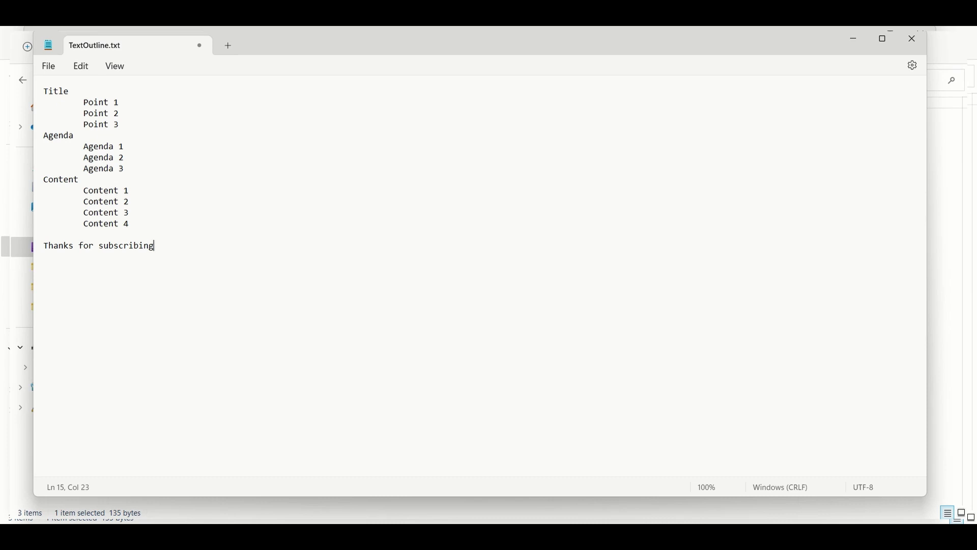